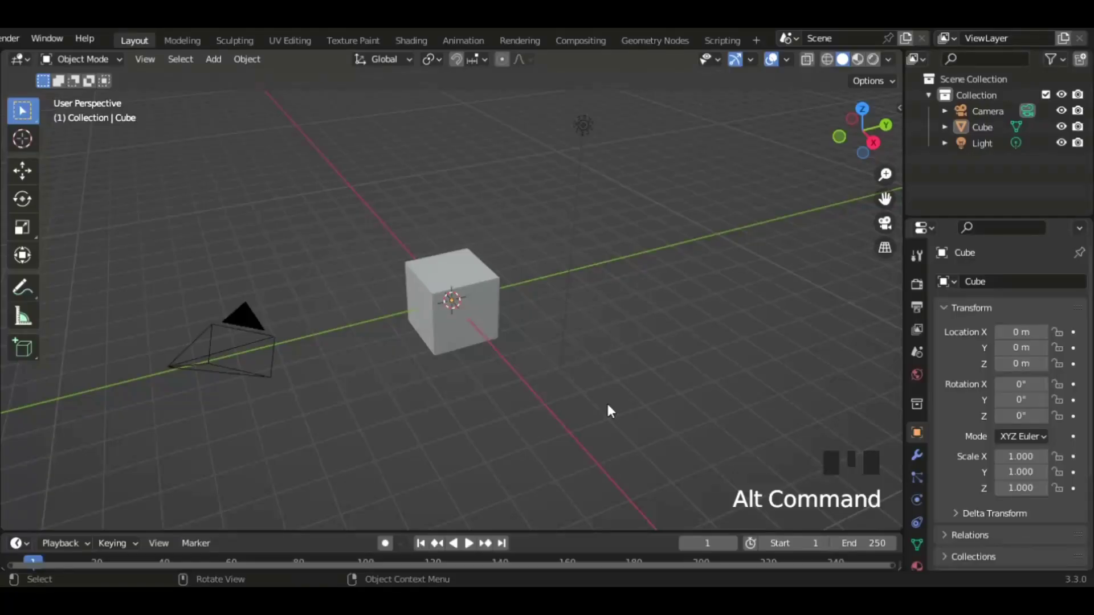
Select all and delete the default camera, cube and light
{"action": "middle_click_drag", "start_coordinate": [455, 387], "coordinate": [465, 388]}
{"action": "key", "text": "a"}
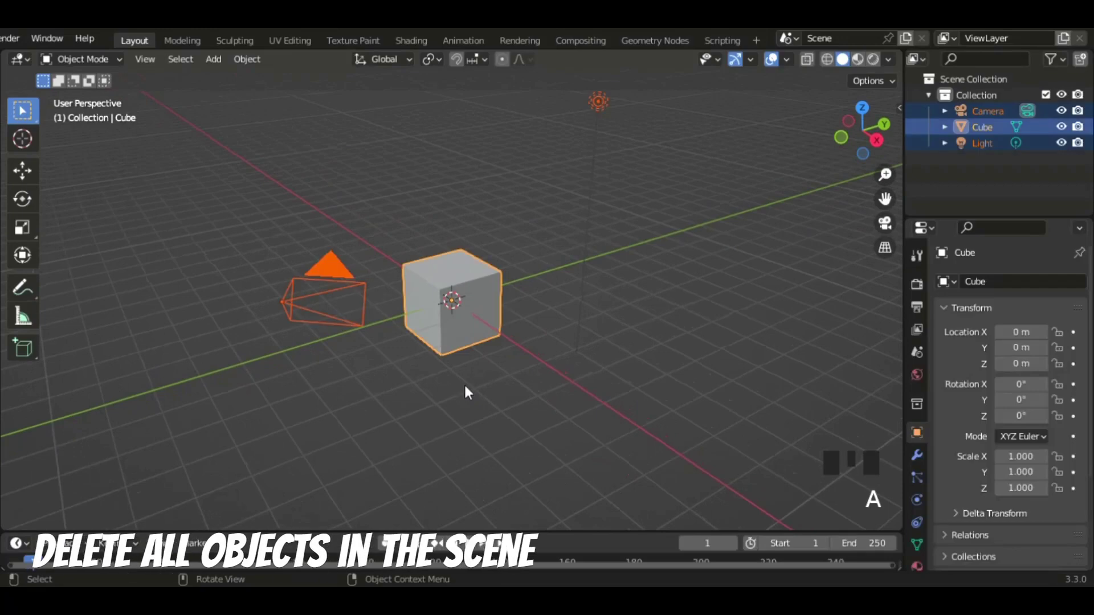
{"action": "key", "text": "Delete"}
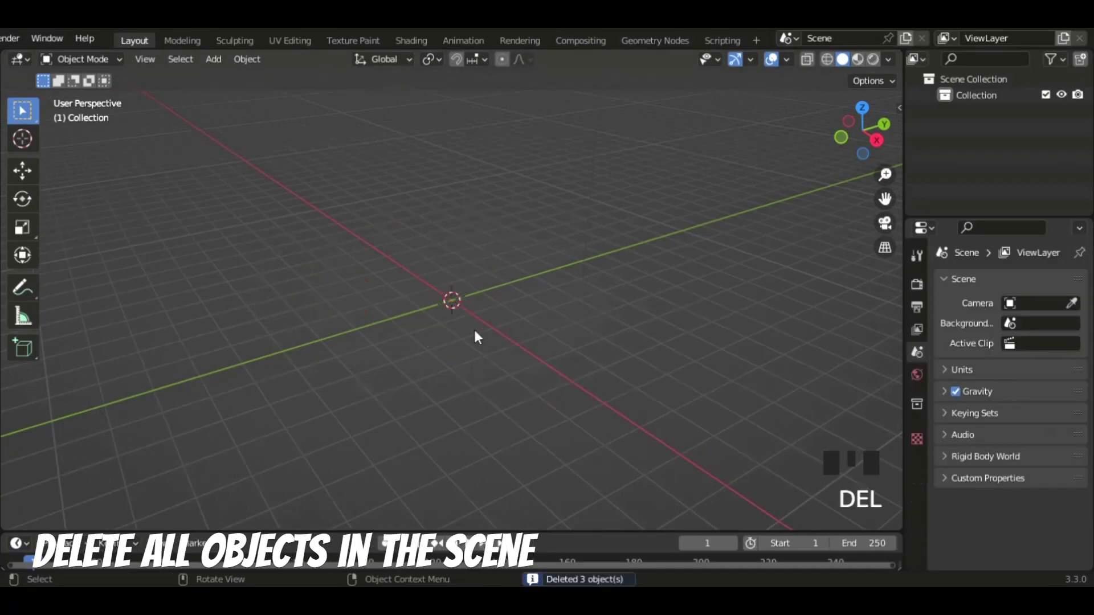
{"action": "scroll", "coordinate": [477, 334], "scroll_direction": "up", "scroll_amount": 3}
{"action": "scroll", "coordinate": [485, 304], "scroll_direction": "down", "scroll_amount": 1}
{"action": "key", "text": "shift+a"}
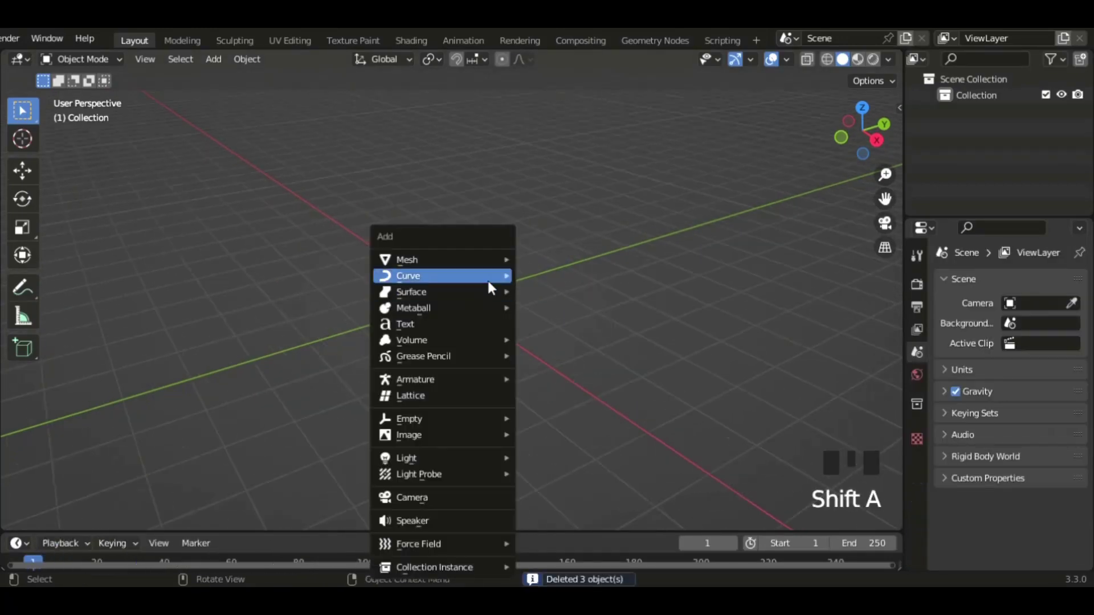
Add a UV sphere to the scene
{"action": "mouse_move", "coordinate": [444, 260]}
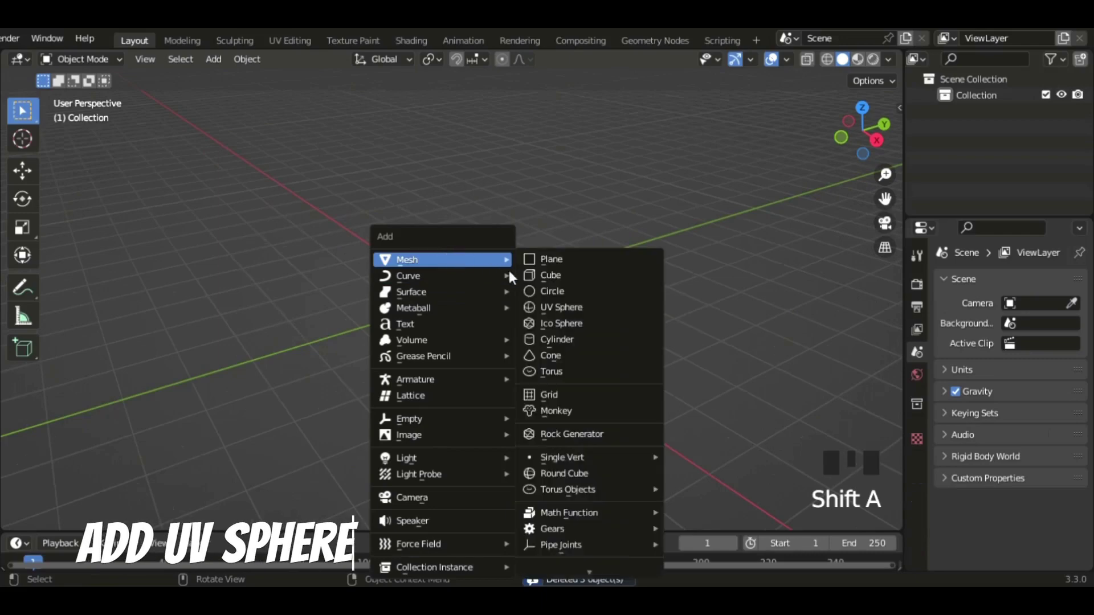
{"action": "left_click", "coordinate": [557, 309]}
{"action": "scroll", "coordinate": [430, 333], "scroll_direction": "up", "scroll_amount": 4}
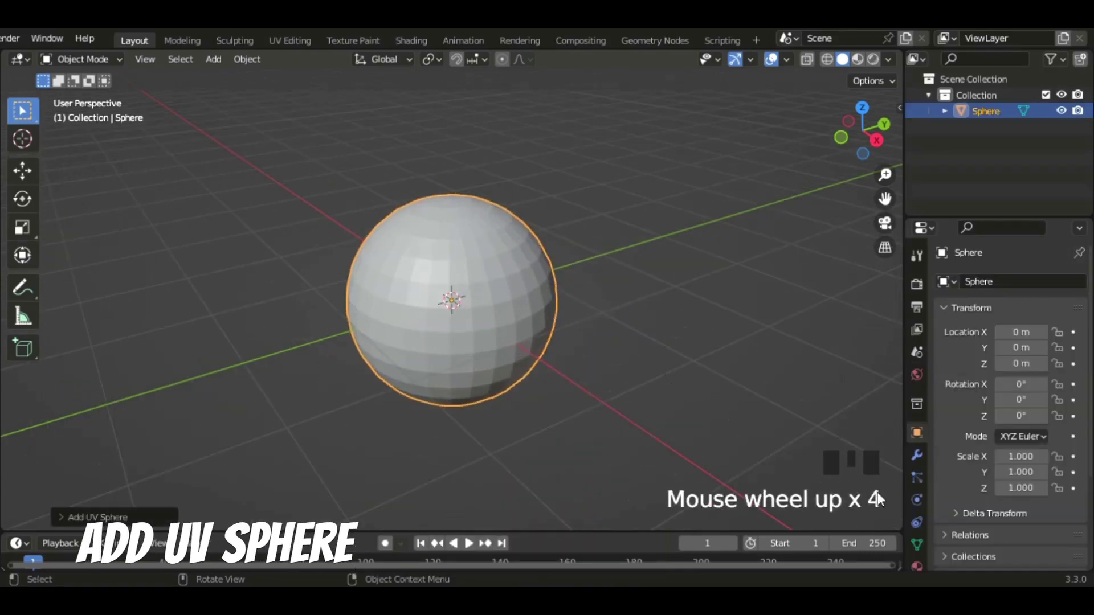
Add a Subdivision Surface modifier with viewport level 2 and apply it
{"action": "left_click", "coordinate": [916, 456]}
{"action": "left_click", "coordinate": [977, 281]}
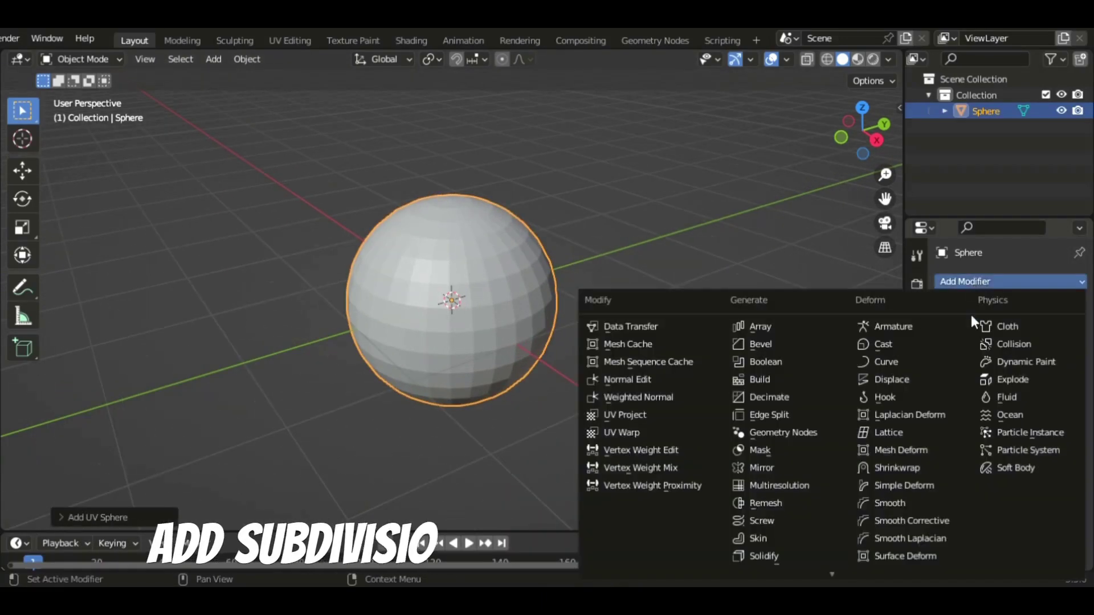
{"action": "scroll", "coordinate": [808, 525], "scroll_direction": "down", "scroll_amount": 4}
{"action": "left_click", "coordinate": [802, 491]}
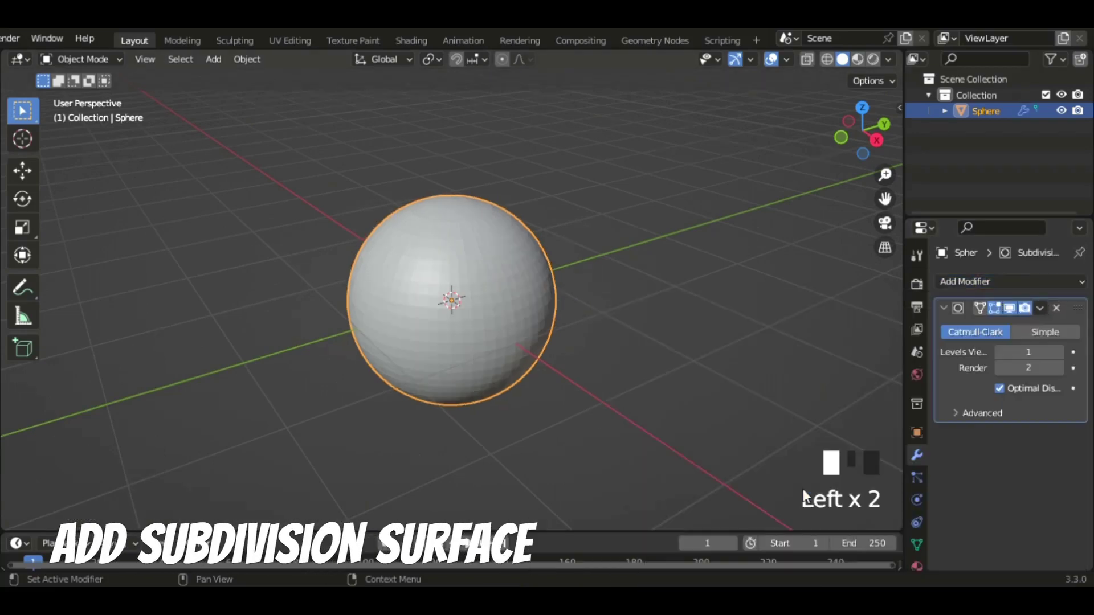
{"action": "scroll", "coordinate": [573, 402], "scroll_direction": "up", "scroll_amount": 1}
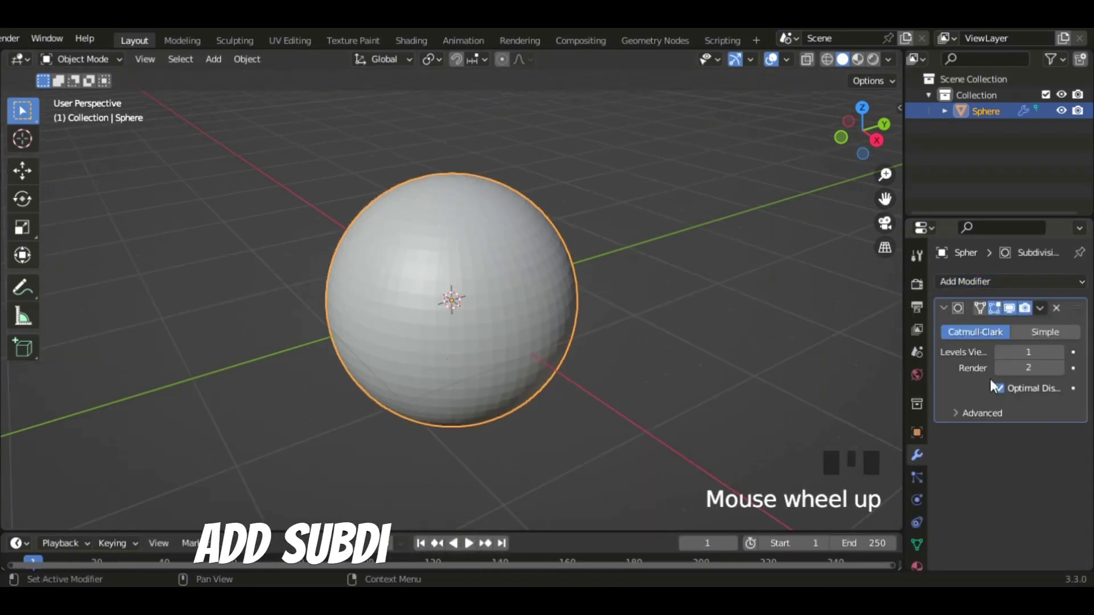
{"action": "left_click", "coordinate": [1059, 353]}
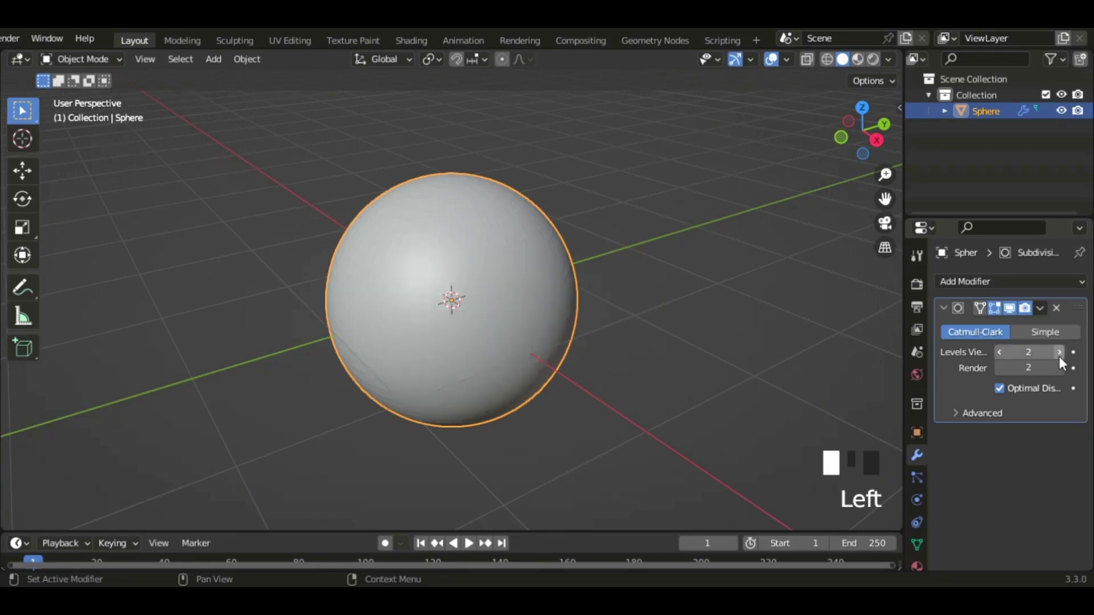
{"action": "left_click", "coordinate": [1042, 308]}
{"action": "left_click", "coordinate": [1029, 326]}
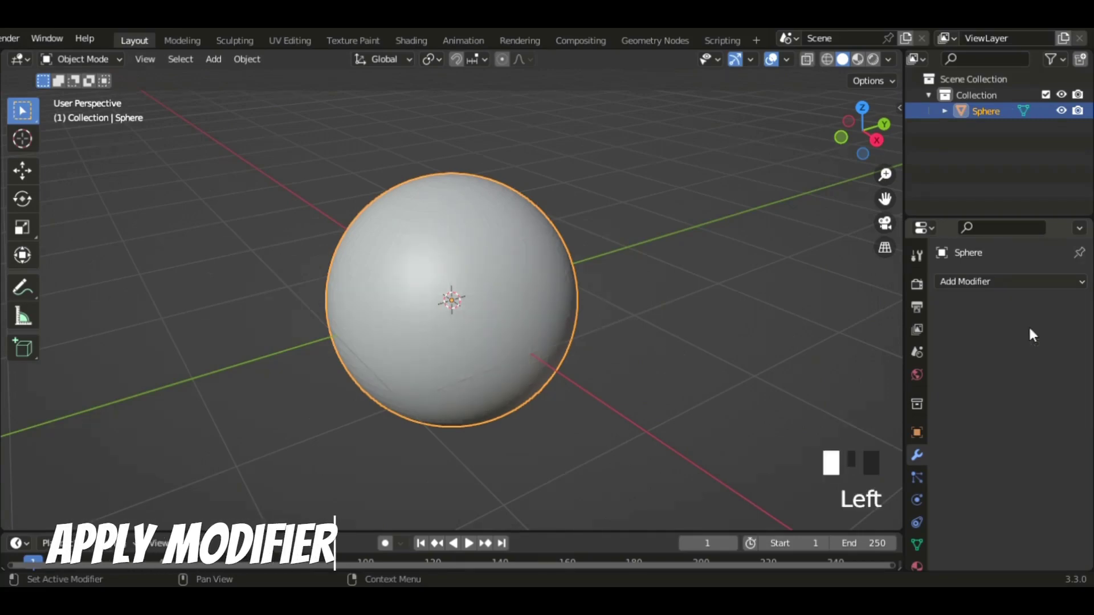
{"action": "mouse_move", "coordinate": [717, 419]}
{"action": "middle_mouse_down"}
{"action": "mouse_move", "coordinate": [648, 445]}
{"action": "mouse_move", "coordinate": [700, 420]}
{"action": "middle_mouse_up"}
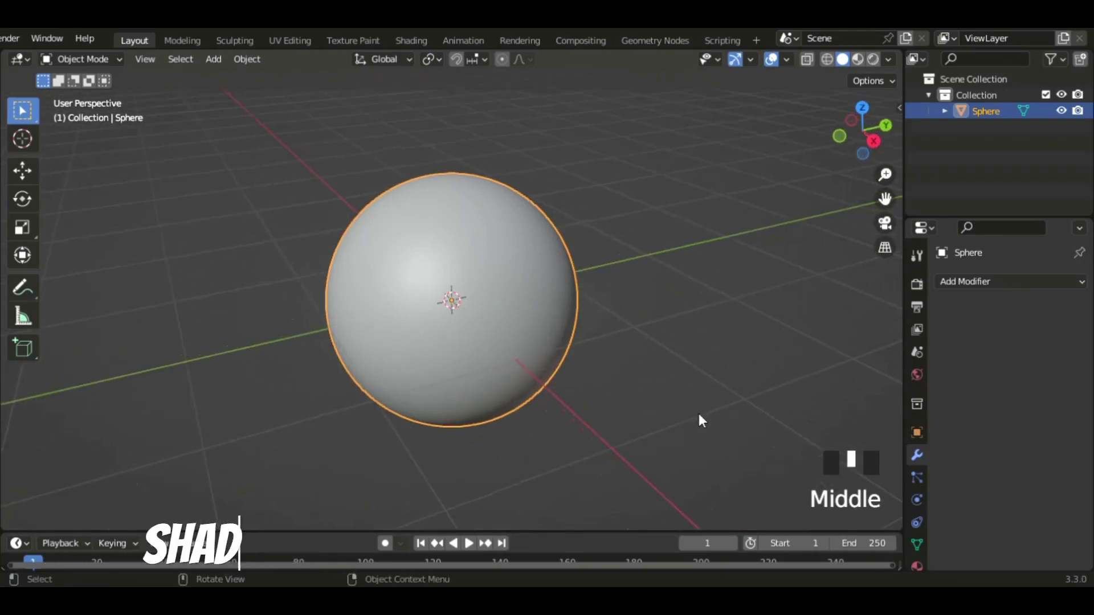
Shade the sphere smooth
{"action": "right_click", "coordinate": [488, 307]}
{"action": "left_click", "coordinate": [484, 278]}
{"action": "middle_click_drag", "start_coordinate": [483, 277], "coordinate": [618, 369]}
Enter Edit Mode and switch to the top orthographic view over the pole
{"action": "key", "text": "Tab"}
{"action": "scroll", "coordinate": [625, 373], "scroll_direction": "up", "scroll_amount": 7}
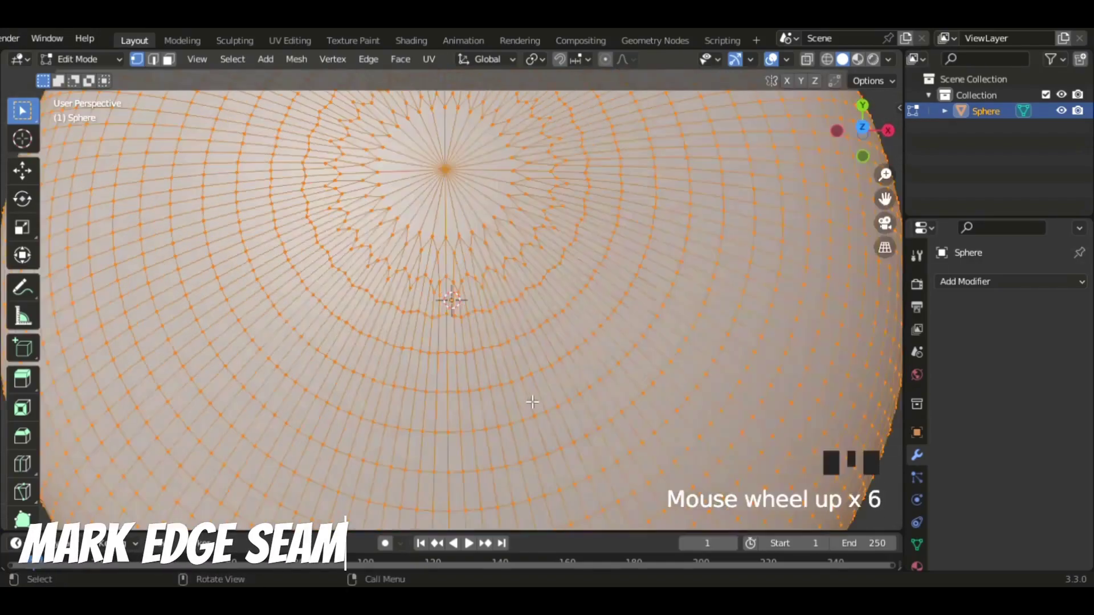
{"action": "middle_click_drag", "start_coordinate": [522, 399], "coordinate": [524, 407]}
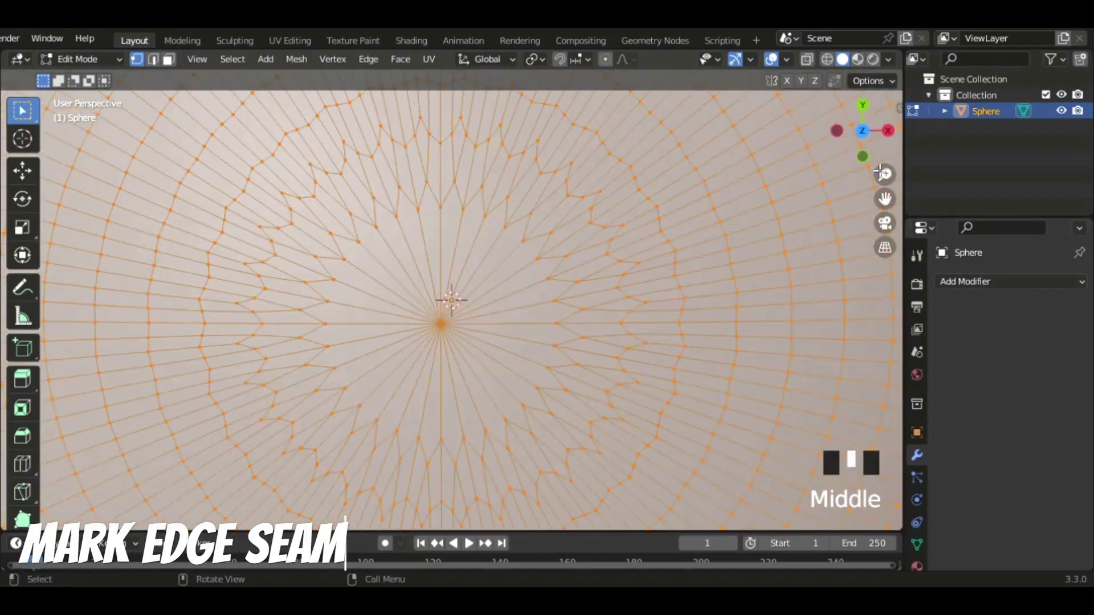
{"action": "left_click", "coordinate": [863, 132]}
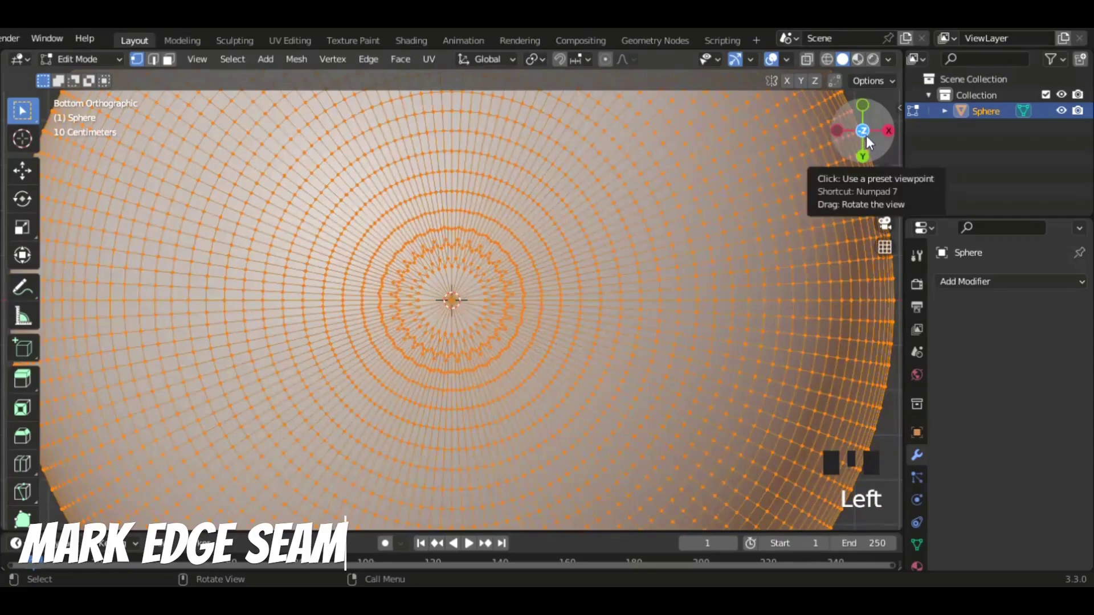
{"action": "left_click", "coordinate": [865, 134]}
{"action": "scroll", "coordinate": [603, 355], "scroll_direction": "up", "scroll_amount": 6}
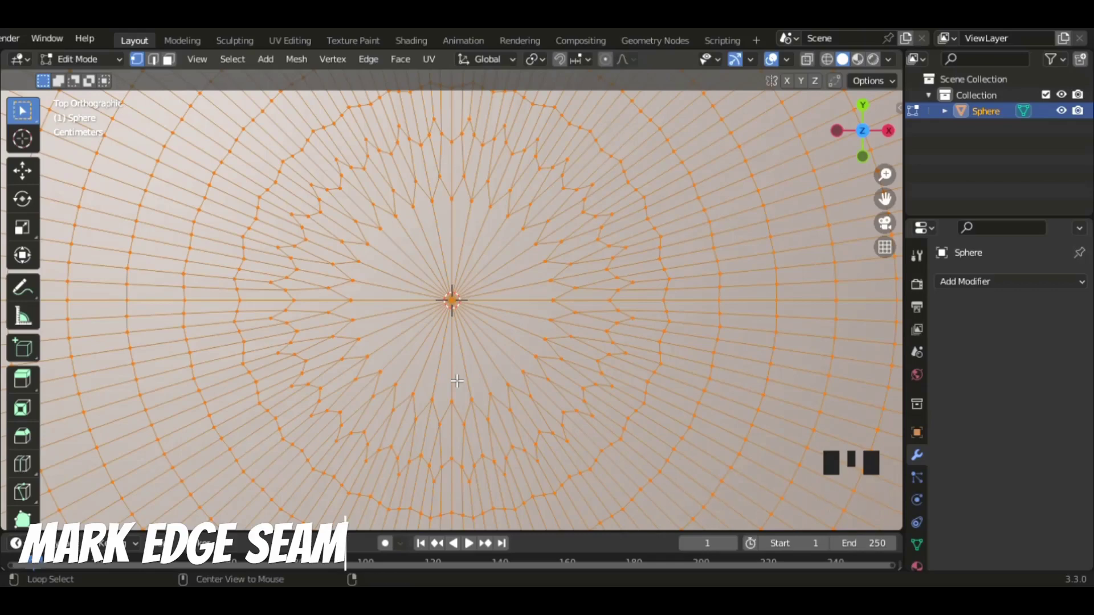
Select the two vertical edge loops meeting at the pole
{"action": "left_click", "coordinate": [457, 380], "text": "alt"}
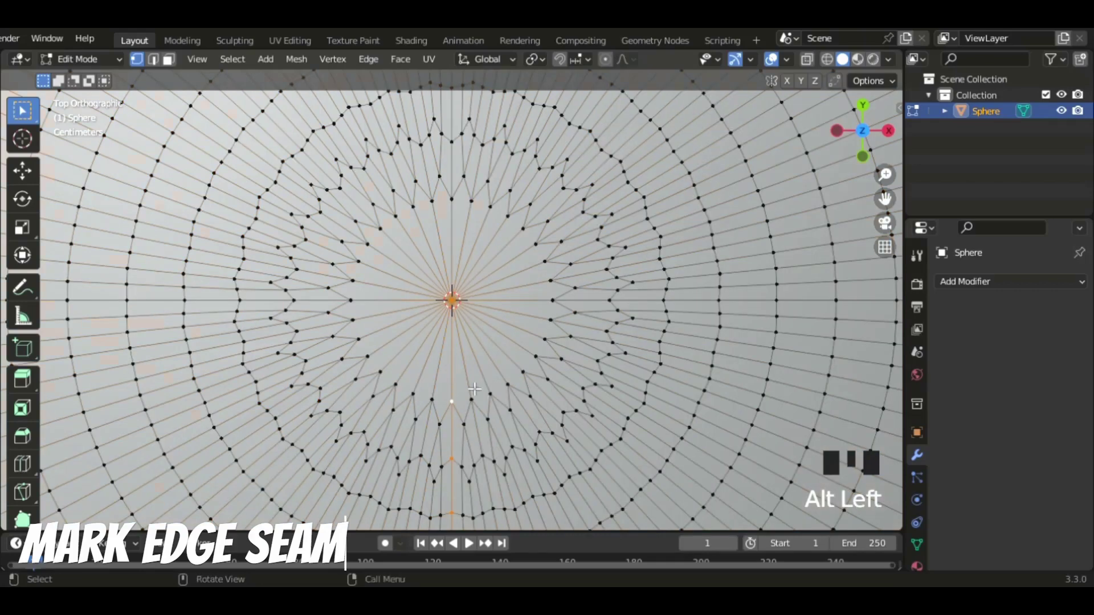
{"action": "scroll", "coordinate": [474, 389], "scroll_direction": "down", "scroll_amount": 2}
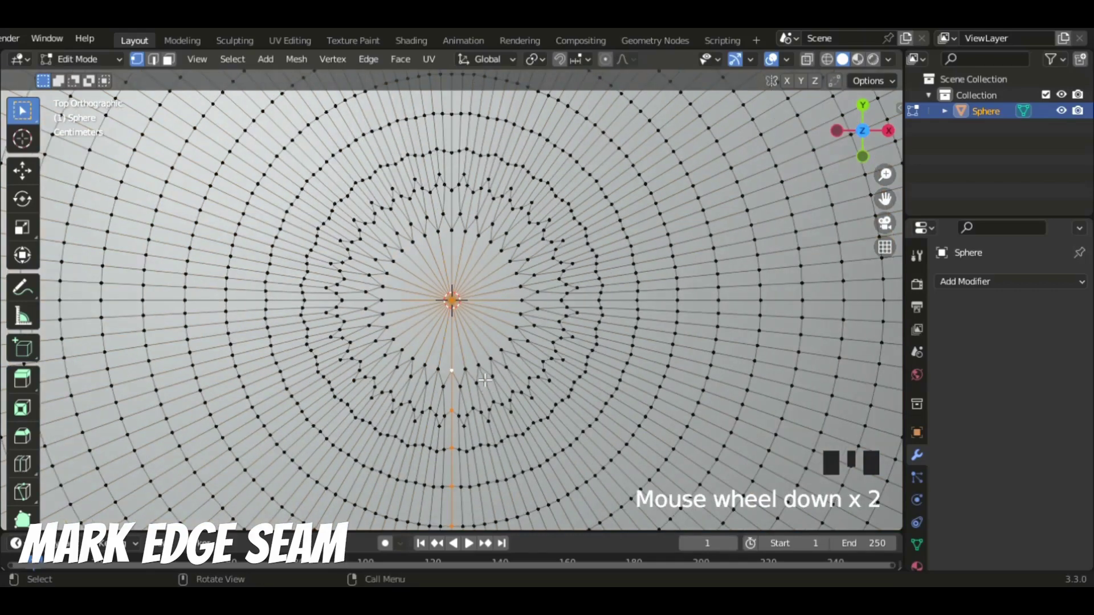
{"action": "left_click", "coordinate": [456, 257], "text": "alt+shift"}
{"action": "scroll", "coordinate": [471, 308], "scroll_direction": "down", "scroll_amount": 1}
{"action": "middle_click_drag", "start_coordinate": [471, 308], "coordinate": [409, 169]}
{"action": "scroll", "coordinate": [554, 286], "scroll_direction": "down", "scroll_amount": 5}
{"action": "scroll", "coordinate": [554, 286], "scroll_direction": "down", "scroll_amount": 3}
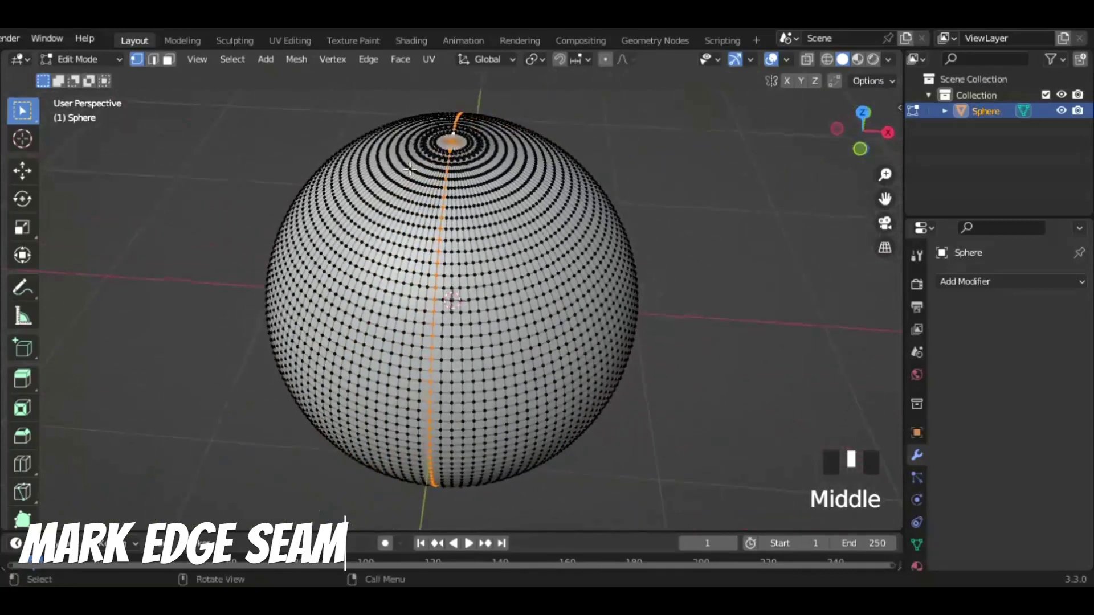
Mark the pole-to-pole edge loop as a seam and return to Object Mode
{"action": "left_click", "coordinate": [371, 61]}
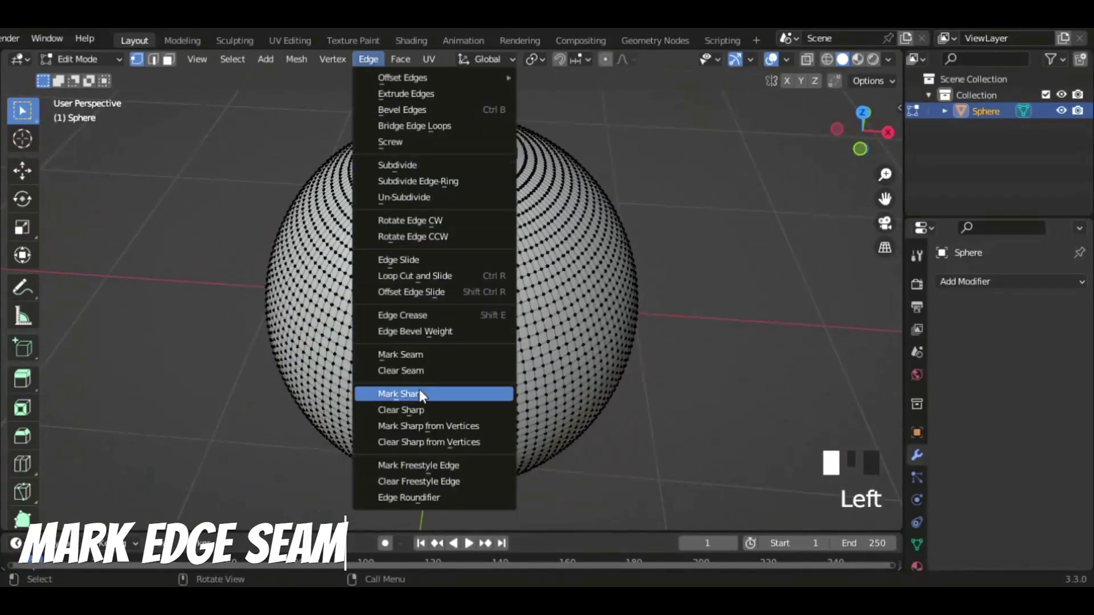
{"action": "left_click", "coordinate": [421, 356]}
{"action": "middle_click_drag", "start_coordinate": [433, 365], "coordinate": [382, 150]}
{"action": "scroll", "coordinate": [464, 367], "scroll_direction": "up", "scroll_amount": 3}
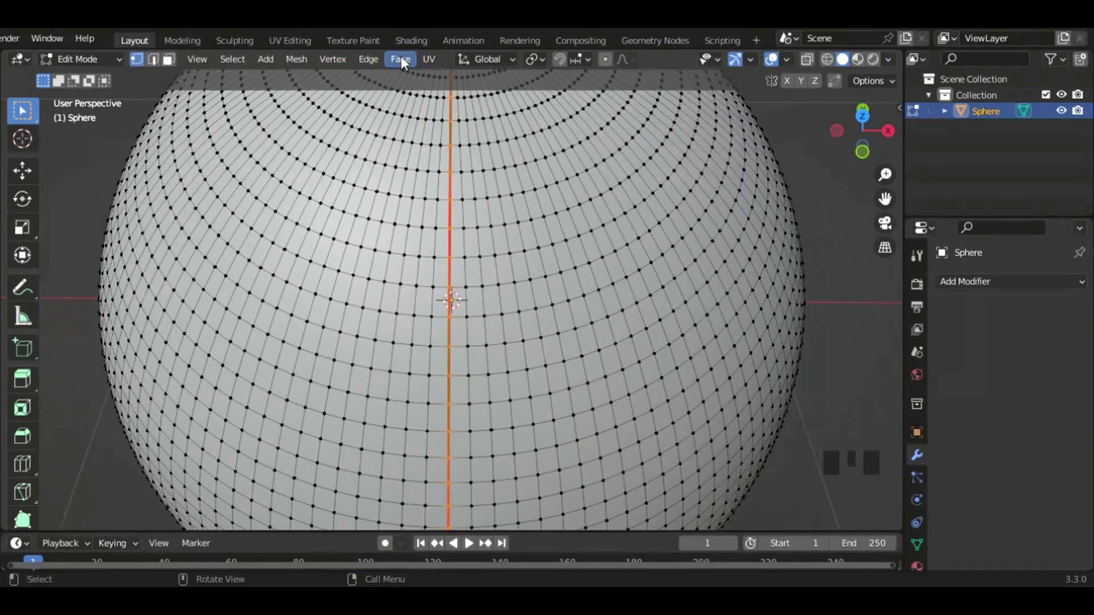
{"action": "scroll", "coordinate": [441, 339], "scroll_direction": "down", "scroll_amount": 3}
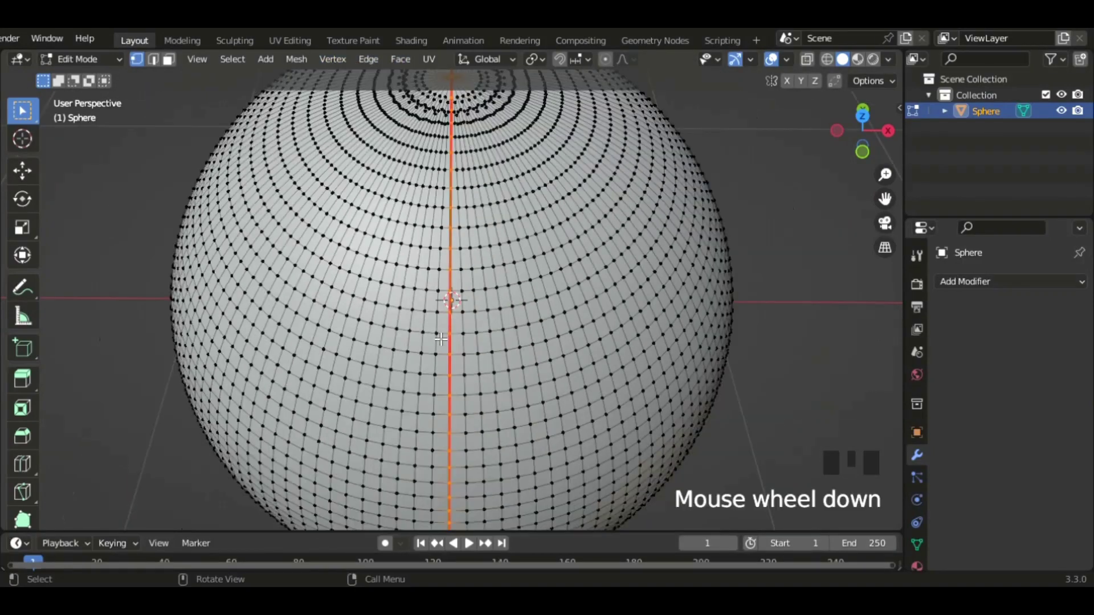
{"action": "key", "text": "Tab"}
{"action": "middle_click_drag", "start_coordinate": [435, 327], "coordinate": [396, 195]}
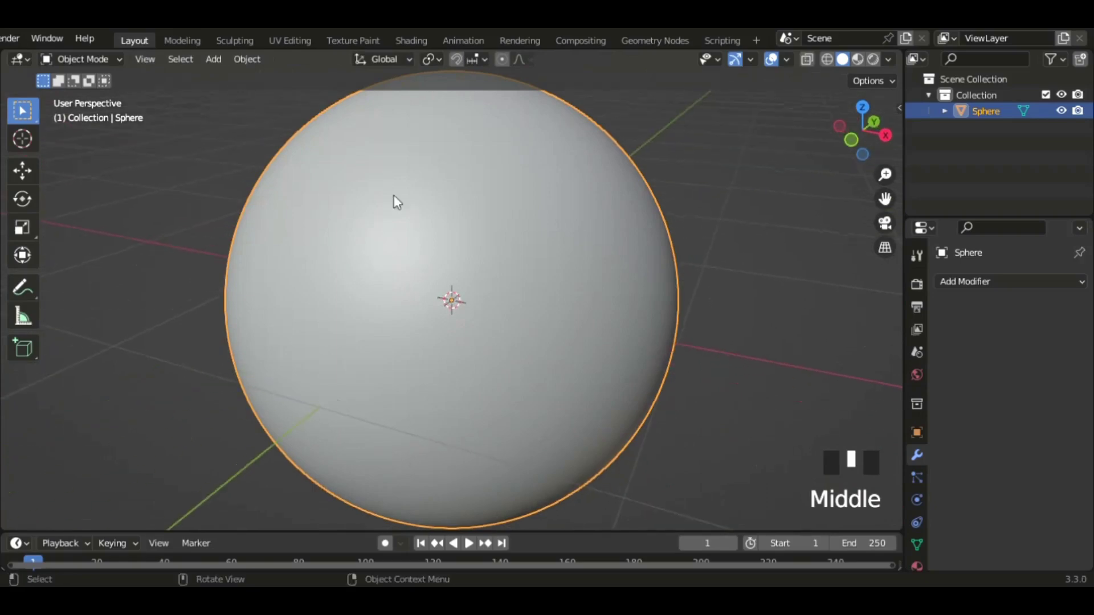
{"action": "scroll", "coordinate": [395, 195], "scroll_direction": "down", "scroll_amount": 2}
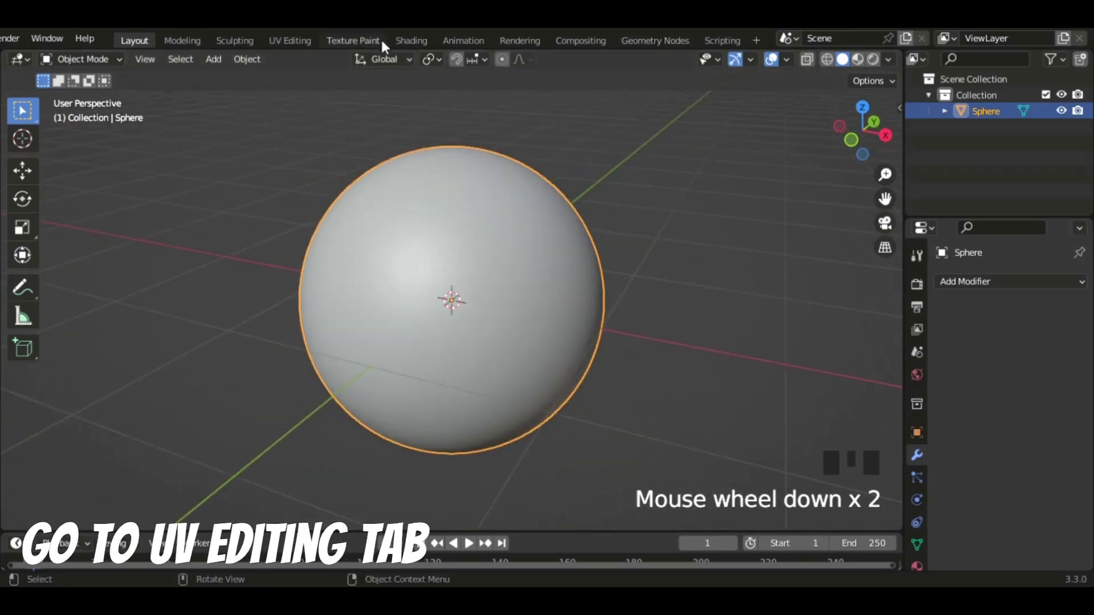
Switch to the UV Editing workspace
{"action": "left_click", "coordinate": [305, 43]}
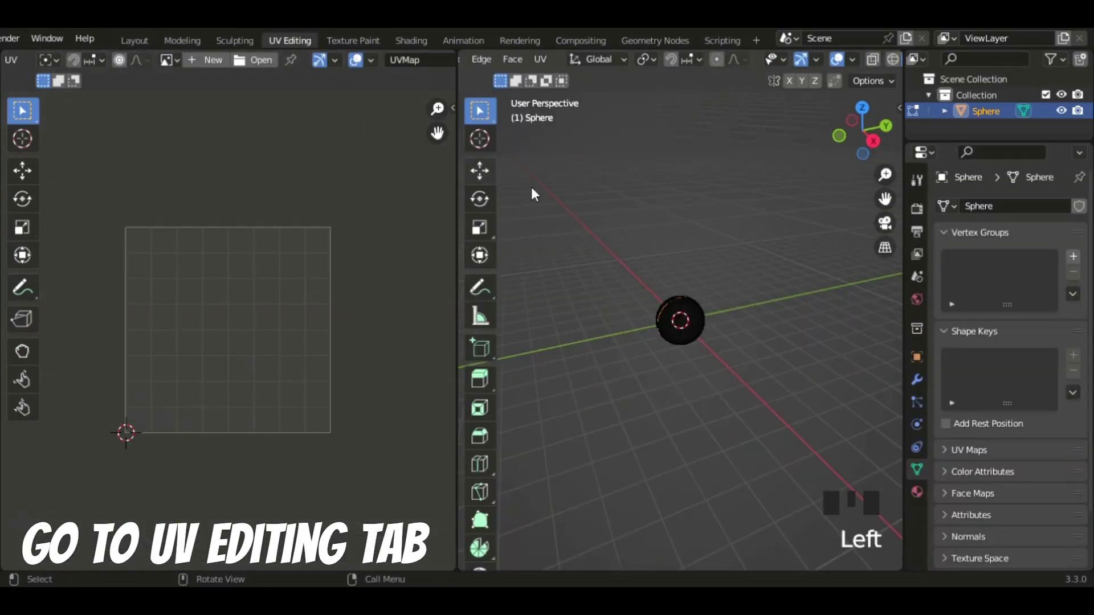
{"action": "scroll", "coordinate": [630, 293], "scroll_direction": "up", "scroll_amount": 9}
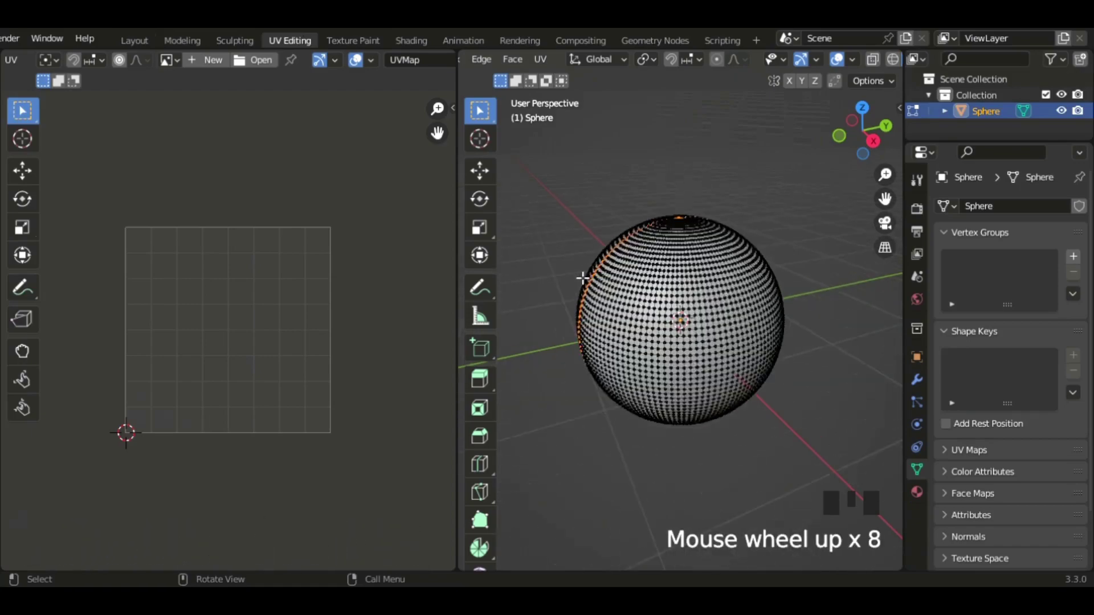
{"action": "middle_click_drag", "start_coordinate": [578, 245], "coordinate": [723, 189]}
Go to Object Mode and show the sphere in Material Preview shading
{"action": "key", "text": "Tab"}
{"action": "middle_click_drag", "start_coordinate": [756, 233], "coordinate": [816, 93]}
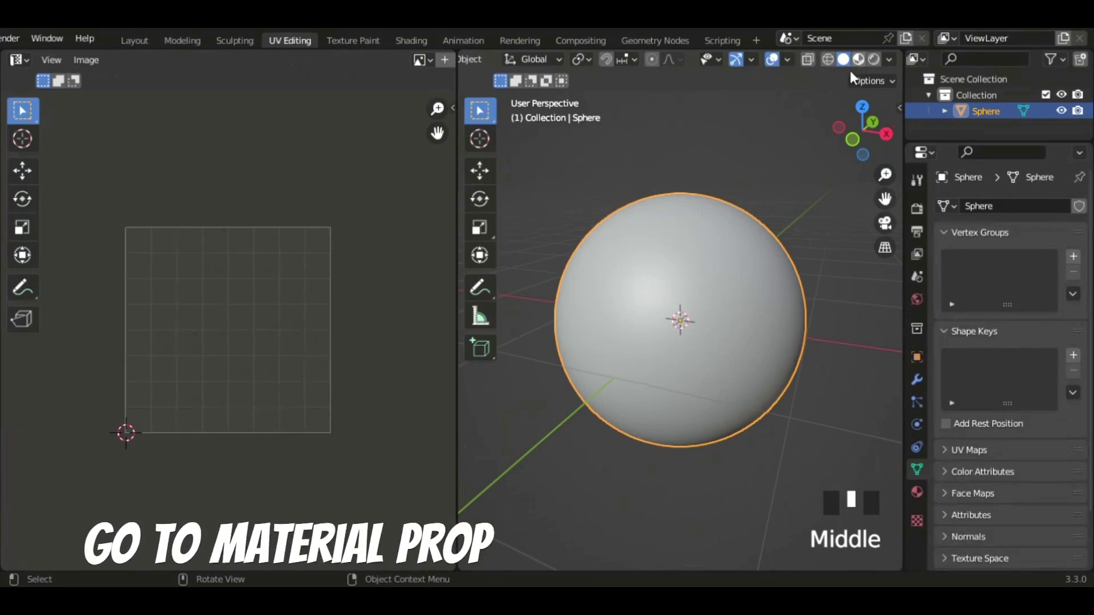
{"action": "left_click", "coordinate": [859, 59]}
{"action": "mouse_move", "coordinate": [718, 310]}
{"action": "middle_mouse_down"}
{"action": "mouse_move", "coordinate": [695, 323]}
{"action": "mouse_move", "coordinate": [714, 360]}
{"action": "mouse_move", "coordinate": [721, 339]}
{"action": "middle_mouse_up"}
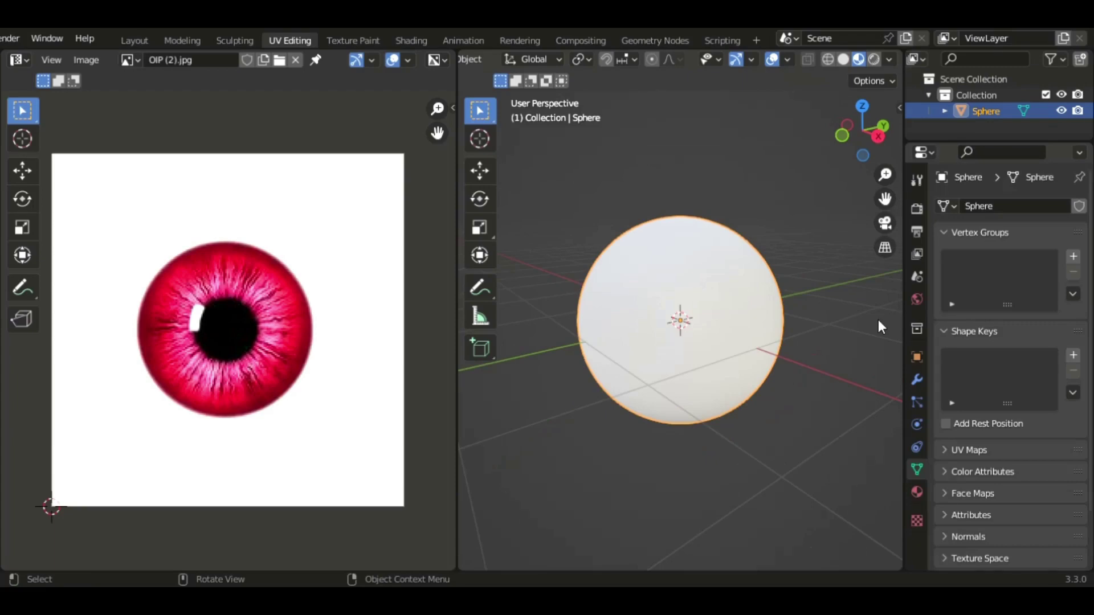
{"action": "middle_click_drag", "start_coordinate": [878, 321], "coordinate": [744, 386]}
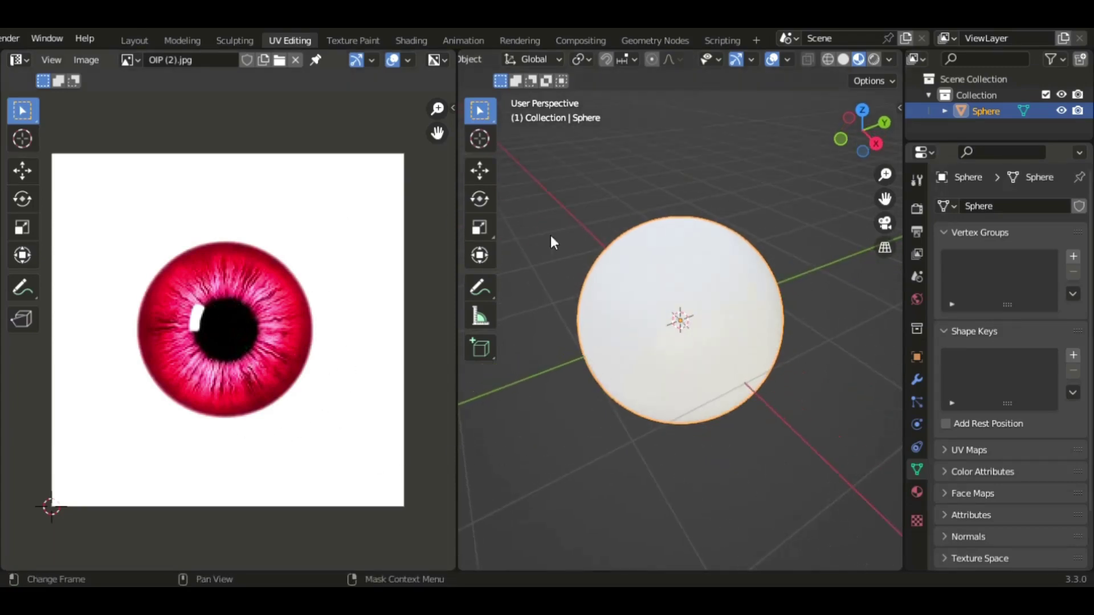
{"action": "scroll", "coordinate": [741, 342], "scroll_direction": "up", "scroll_amount": 3}
{"action": "middle_click_drag", "start_coordinate": [740, 342], "coordinate": [737, 310]}
Select the whole sphere mesh in Edit Mode and Unwrap it
{"action": "key", "text": "Tab"}
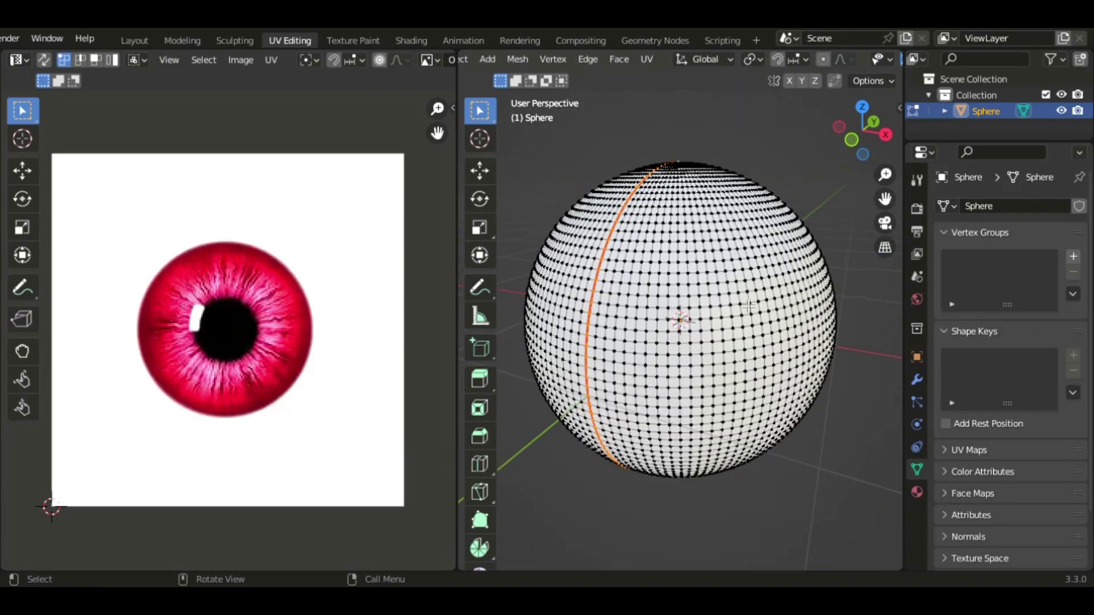
{"action": "key", "text": "a"}
{"action": "key", "text": "u"}
{"action": "left_click", "coordinate": [749, 306]}
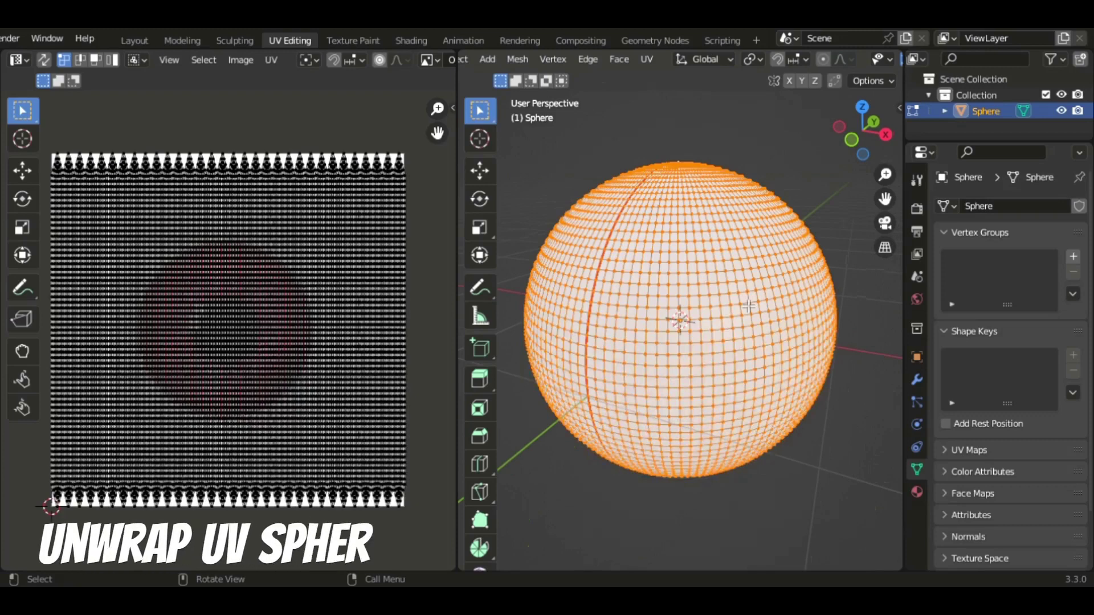
{"action": "key", "text": "u"}
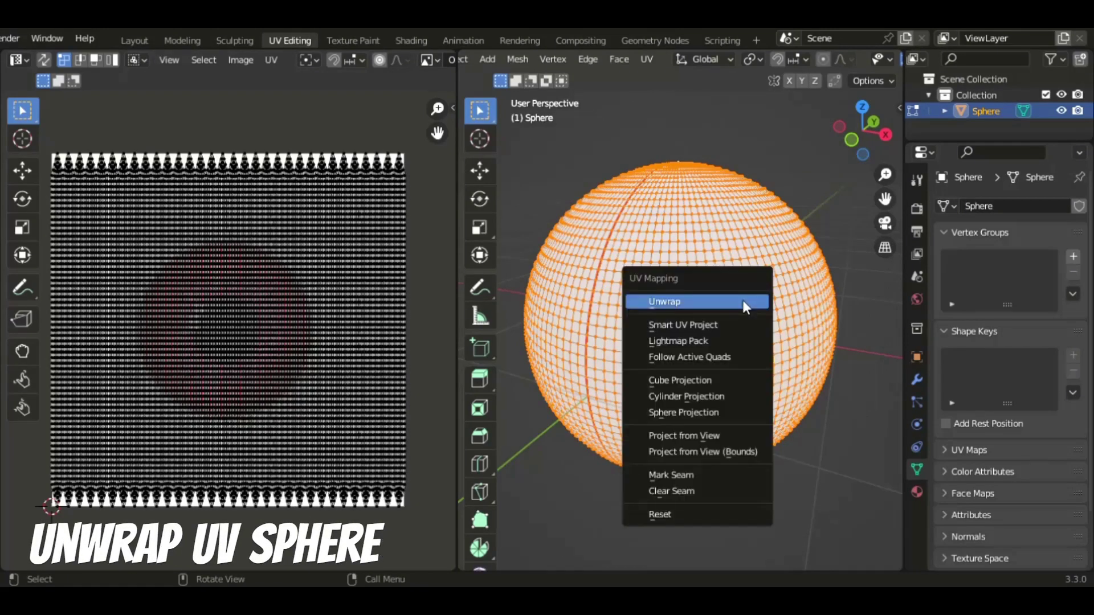
{"action": "left_click", "coordinate": [724, 302]}
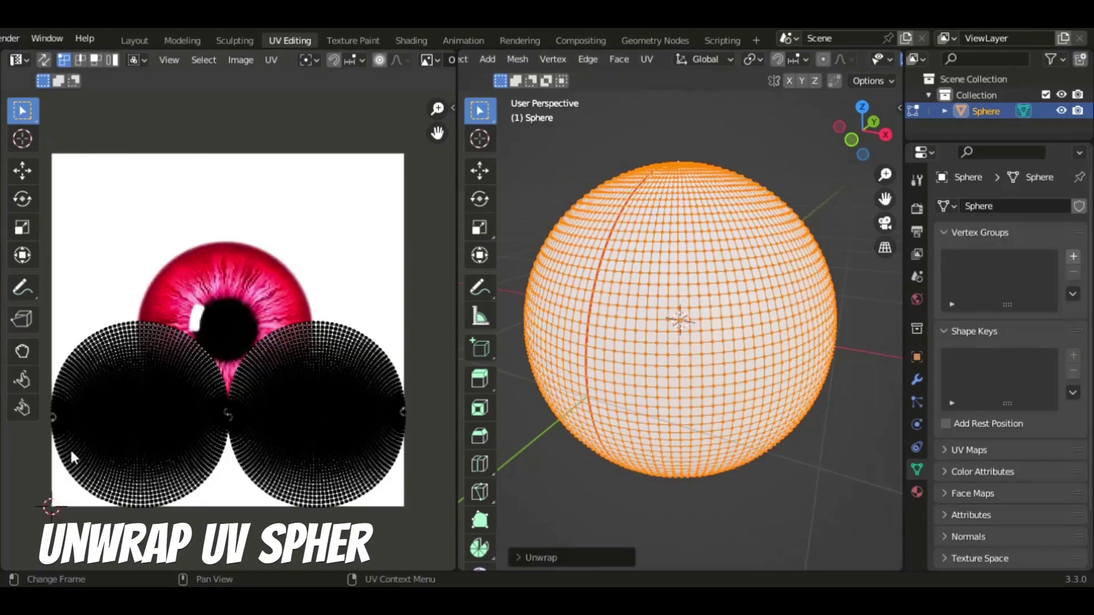
Select the left and then the right UV island with L
{"action": "key", "text": "l"}
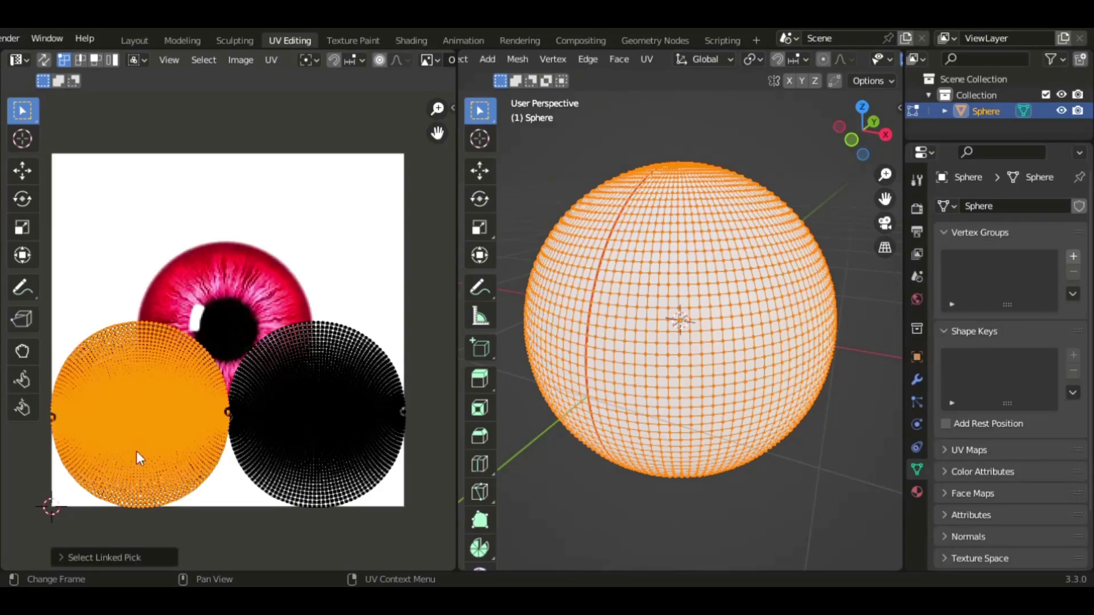
{"action": "left_click", "coordinate": [329, 450]}
{"action": "key", "text": "l"}
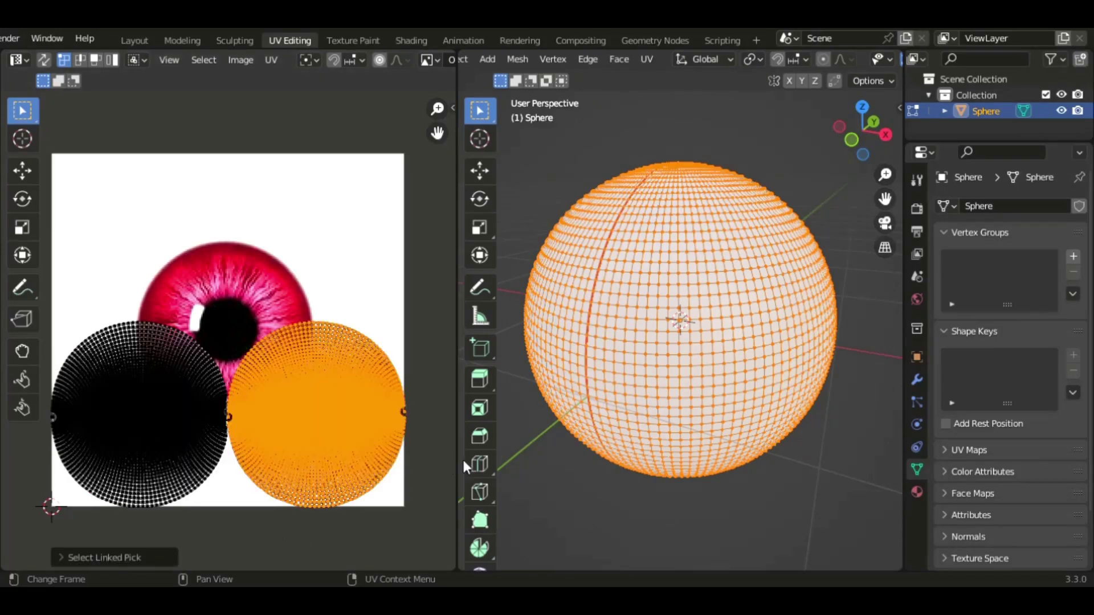
Check the Shortcut VUr add-on settings in the sidebar, then toggle Object Mode and back to Edit Mode
{"action": "key", "text": "n"}
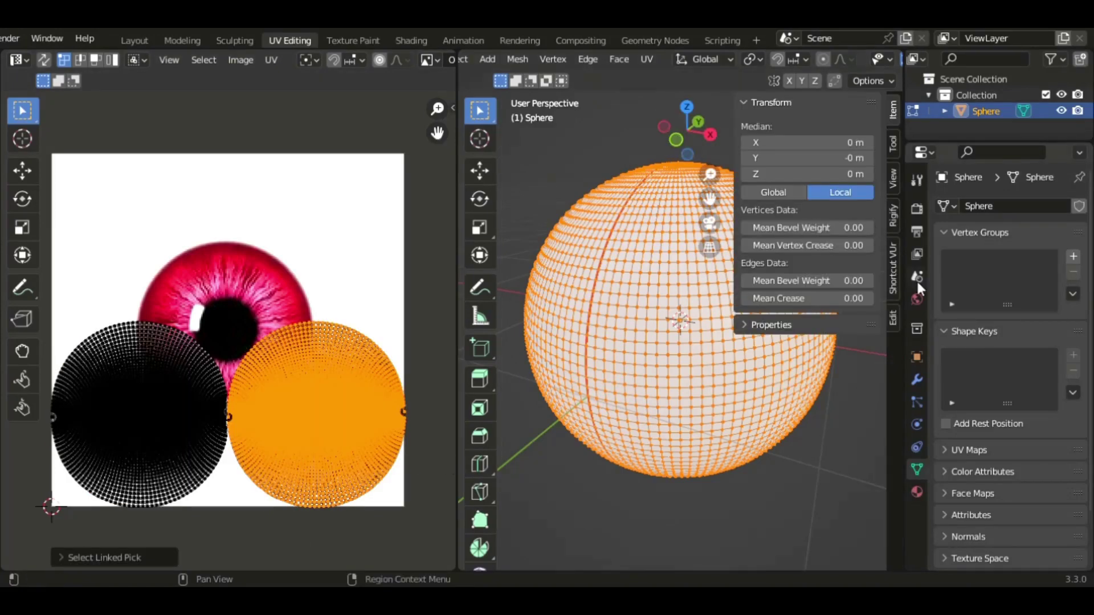
{"action": "left_click", "coordinate": [893, 272]}
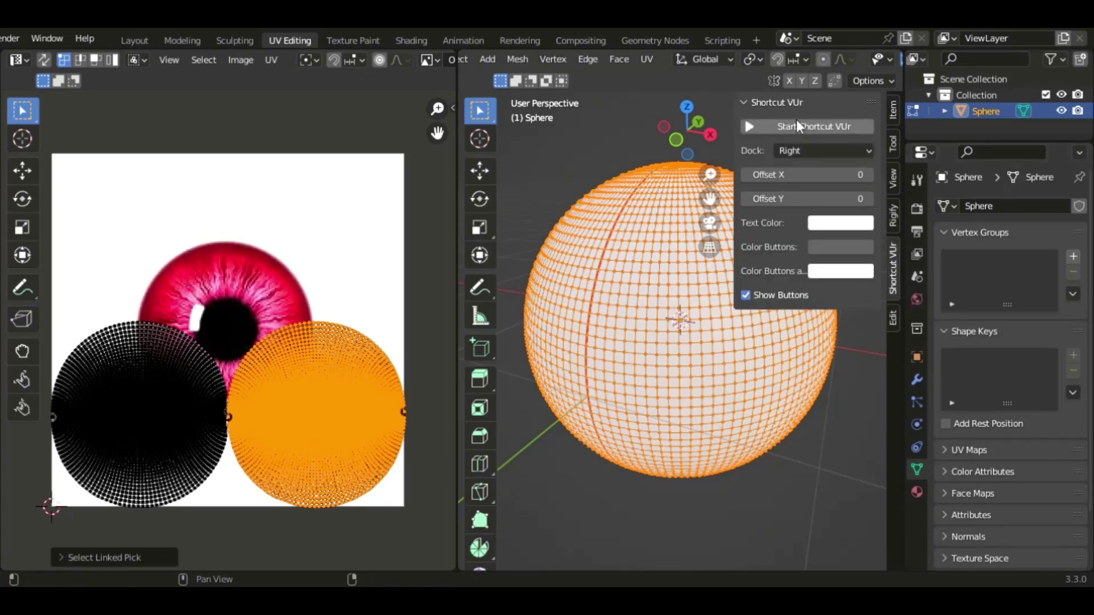
{"action": "key", "text": "n"}
{"action": "scroll", "coordinate": [247, 442], "scroll_direction": "down", "scroll_amount": 1}
{"action": "scroll", "coordinate": [247, 442], "scroll_direction": "up", "scroll_amount": 3}
{"action": "scroll", "coordinate": [336, 452], "scroll_direction": "down", "scroll_amount": 1}
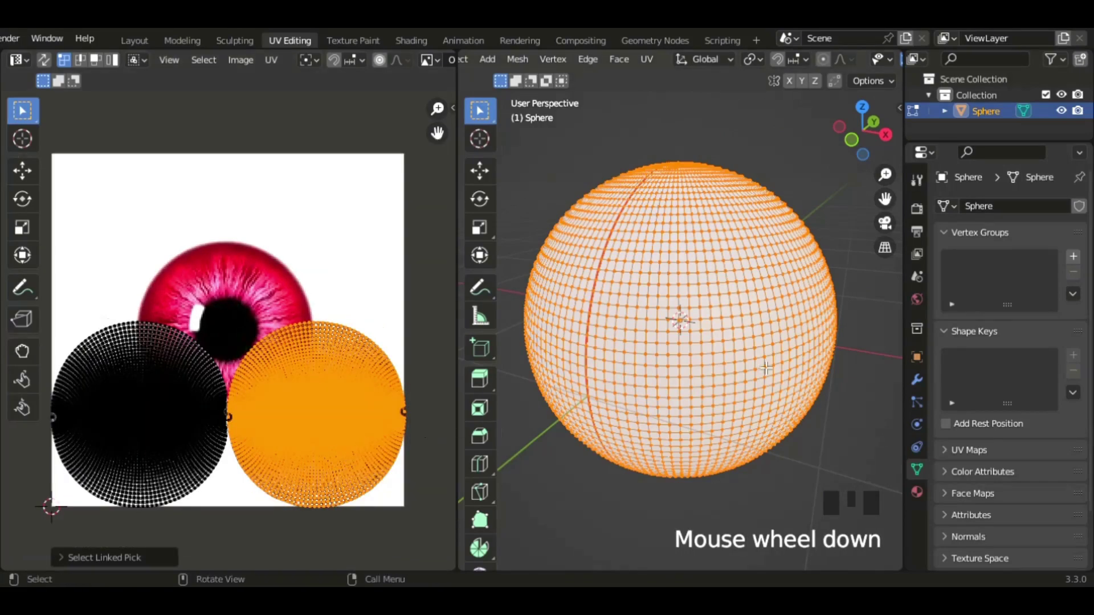
{"action": "scroll", "coordinate": [672, 408], "scroll_direction": "down", "scroll_amount": 2}
{"action": "middle_click_drag", "start_coordinate": [716, 479], "coordinate": [686, 456]}
{"action": "key", "text": "Tab"}
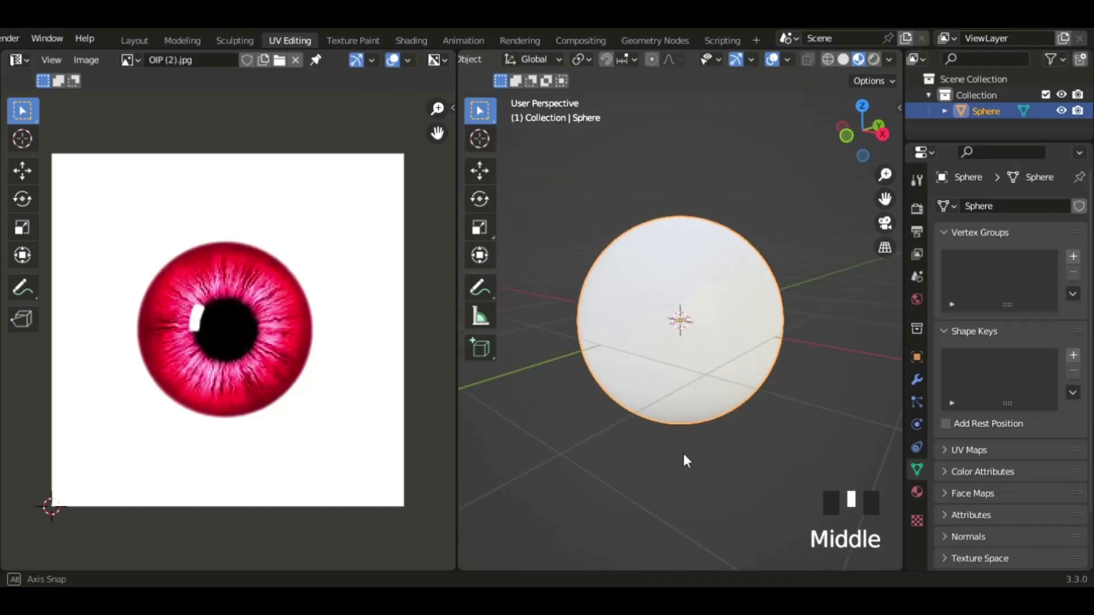
{"action": "key", "text": "Tab"}
{"action": "scroll", "coordinate": [659, 416], "scroll_direction": "up", "scroll_amount": 2}
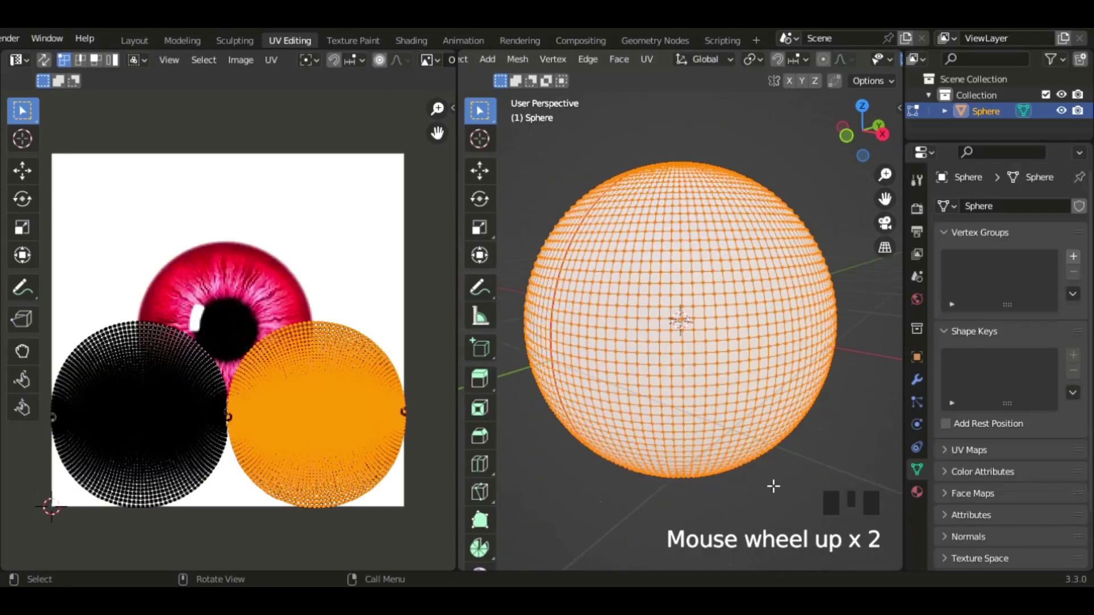
Create a new material using an Image Texture of OIP (2).jpg as Base Color
{"action": "left_click", "coordinate": [917, 494]}
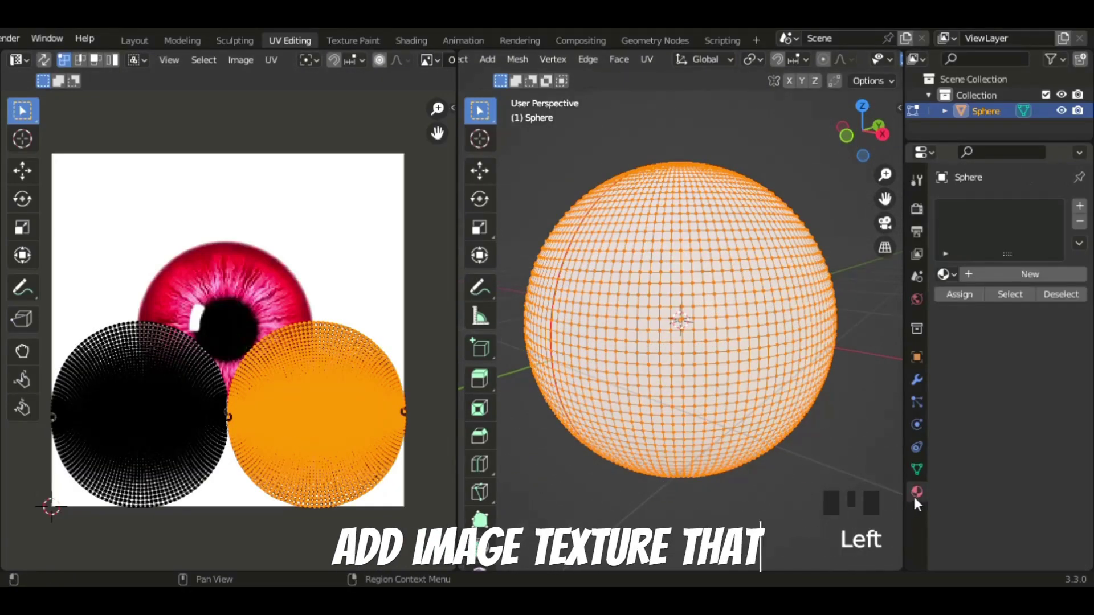
{"action": "left_click", "coordinate": [995, 272]}
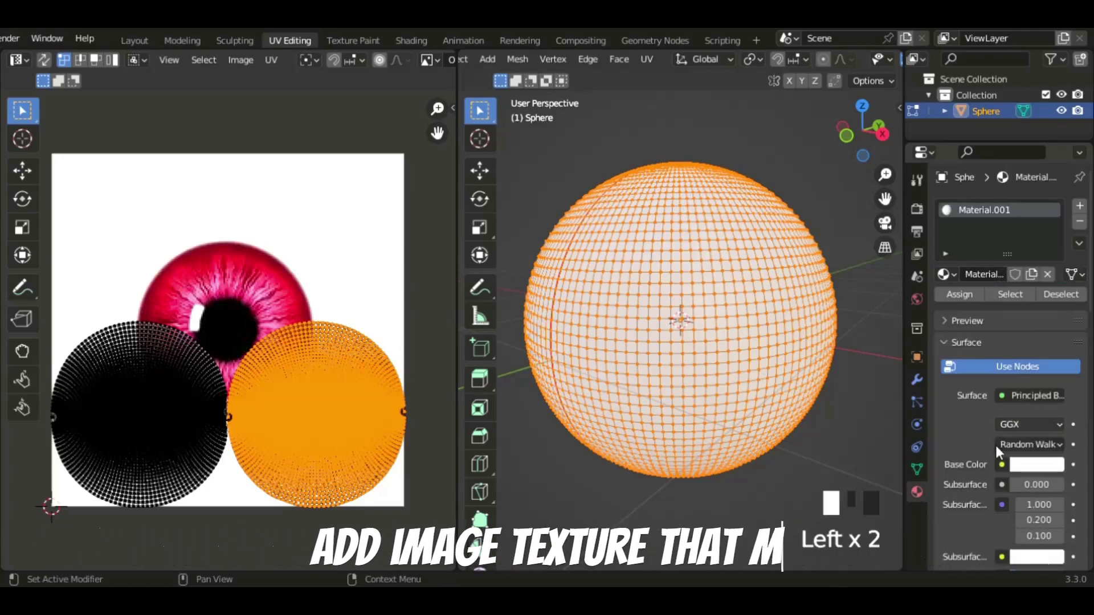
{"action": "left_click", "coordinate": [1002, 465]}
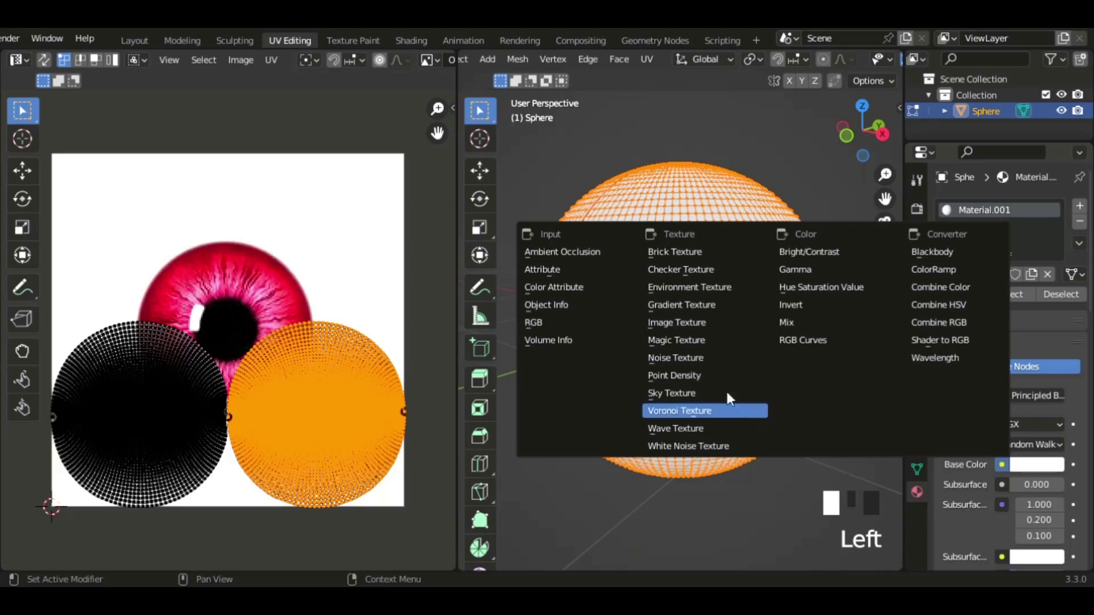
{"action": "left_click", "coordinate": [691, 323]}
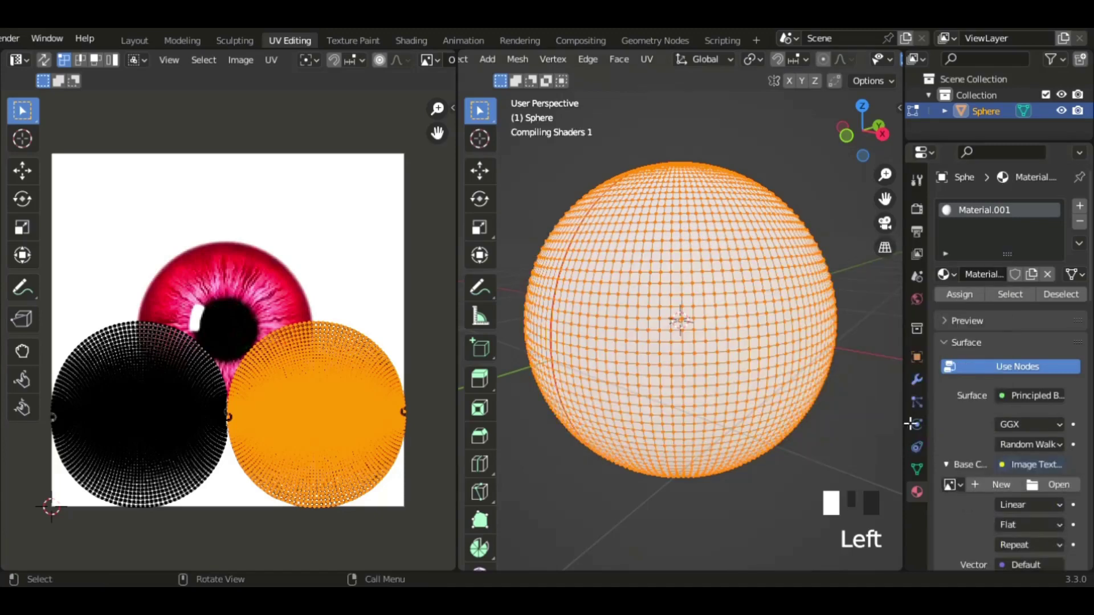
{"action": "left_click", "coordinate": [1058, 485]}
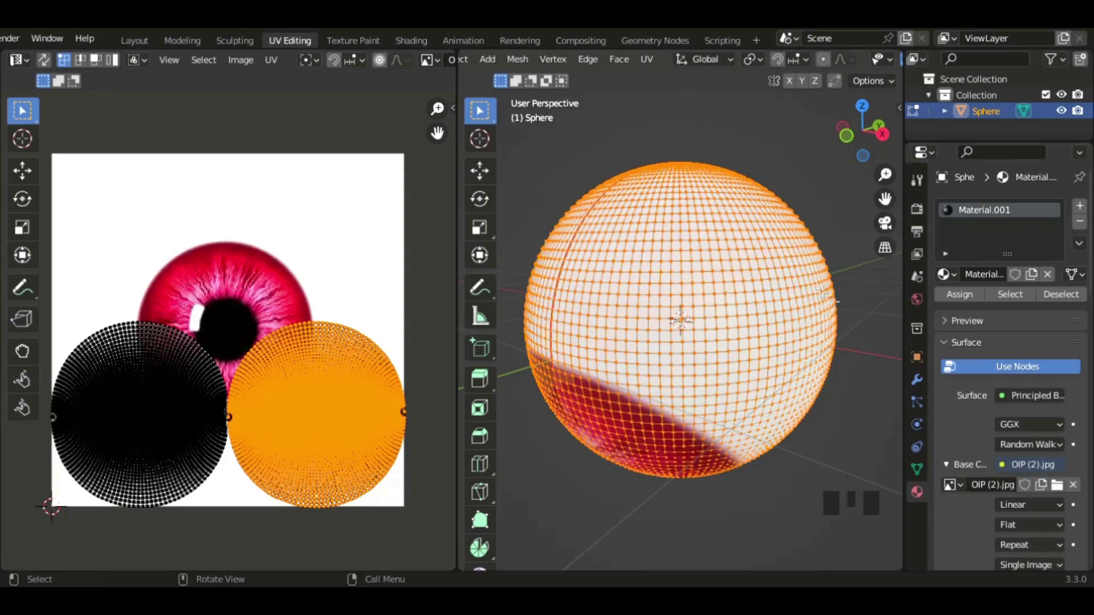
{"action": "middle_click_drag", "start_coordinate": [843, 399], "coordinate": [710, 396]}
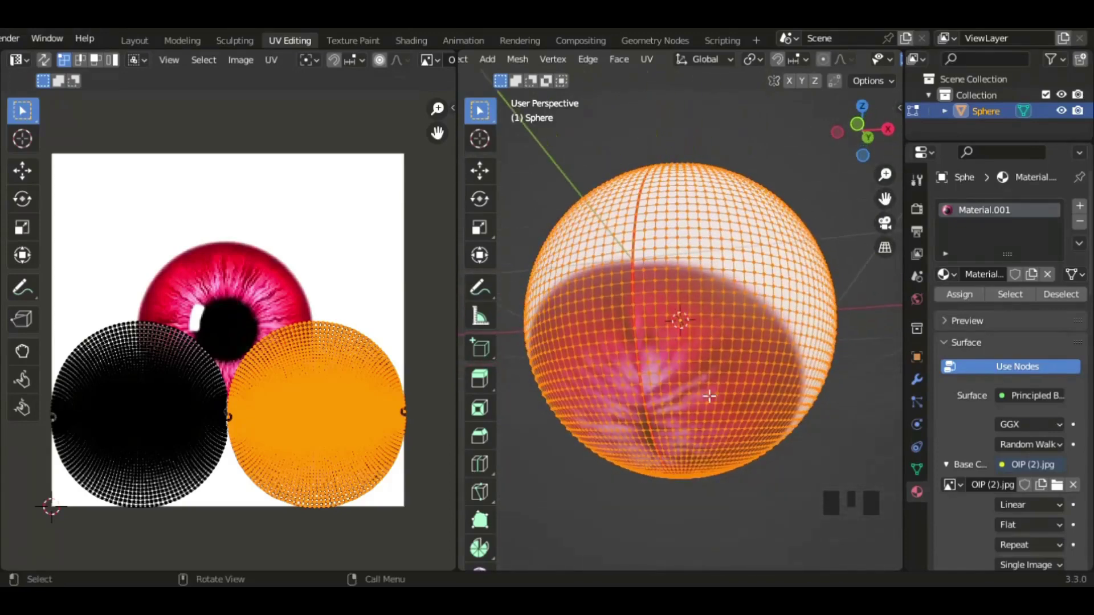
{"action": "middle_click_drag", "start_coordinate": [579, 361], "coordinate": [620, 405]}
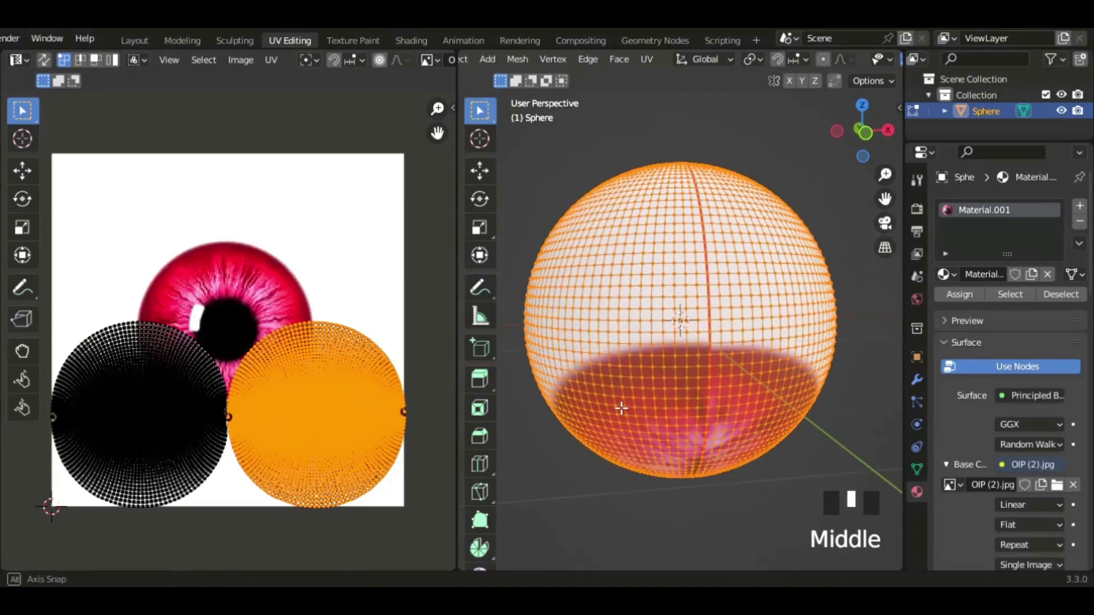
Shrink the back UV island and move it into the image's lower-right corner
{"action": "key", "text": "s"}
{"action": "left_click", "coordinate": [276, 416]}
{"action": "key", "text": "g"}
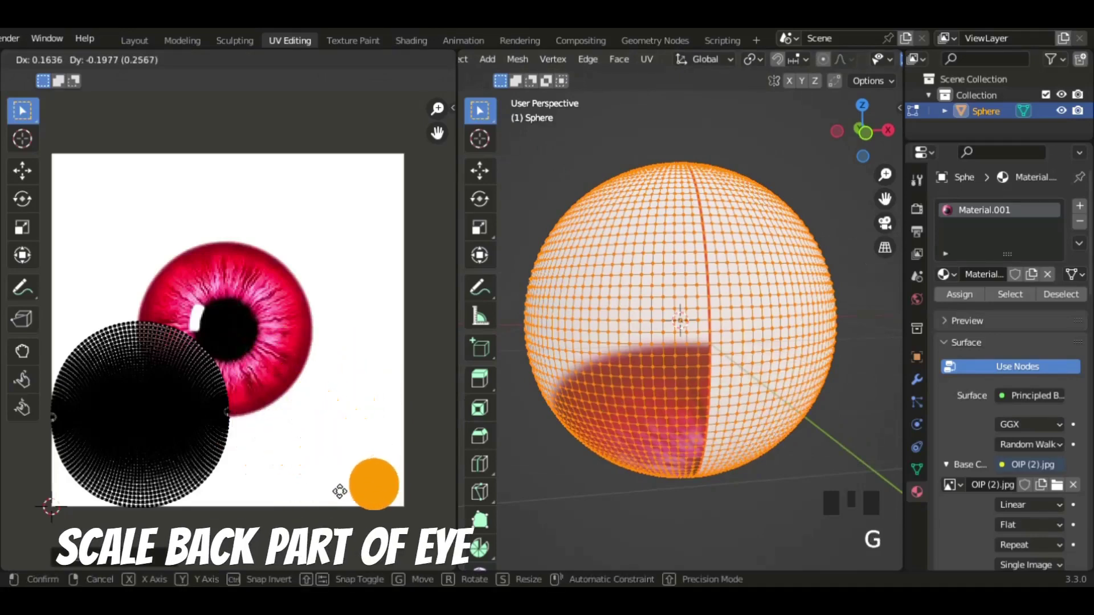
{"action": "left_click", "coordinate": [336, 485]}
{"action": "scroll", "coordinate": [654, 378], "scroll_direction": "down", "scroll_amount": 5}
{"action": "middle_click_drag", "start_coordinate": [655, 379], "coordinate": [750, 286]}
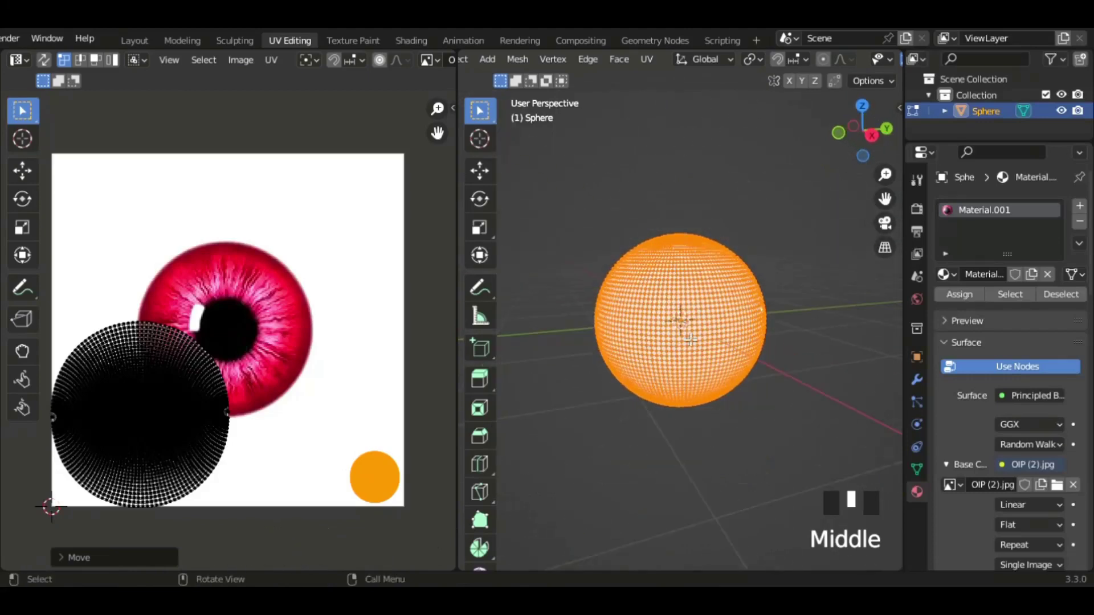
Centre the front UV island over the pupil and enlarge it about 2.4 times
{"action": "left_click", "coordinate": [173, 416]}
{"action": "key", "text": "l"}
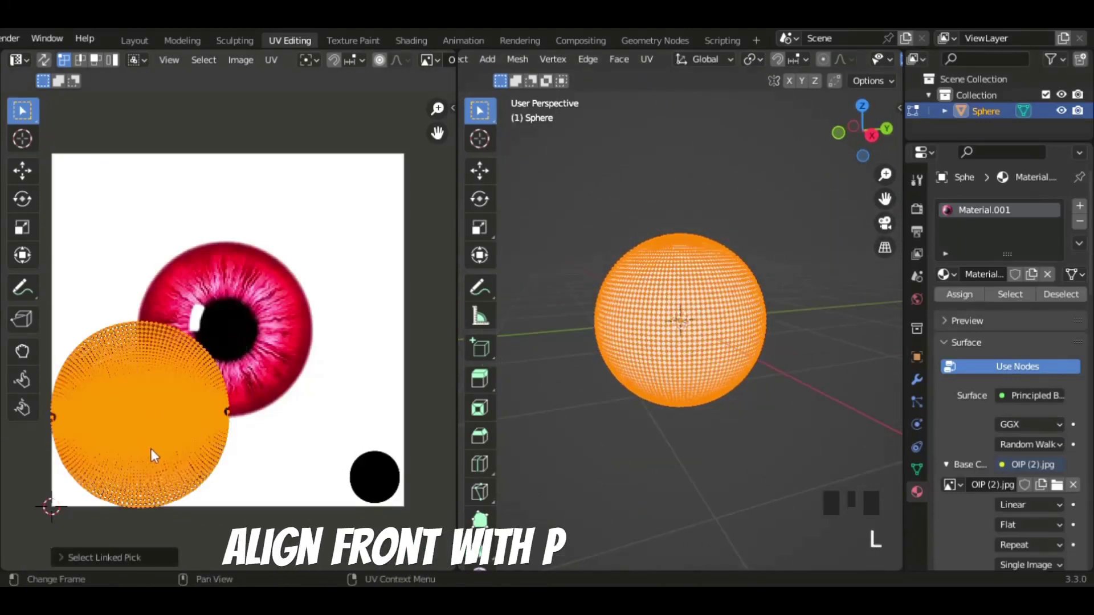
{"action": "key", "text": "g"}
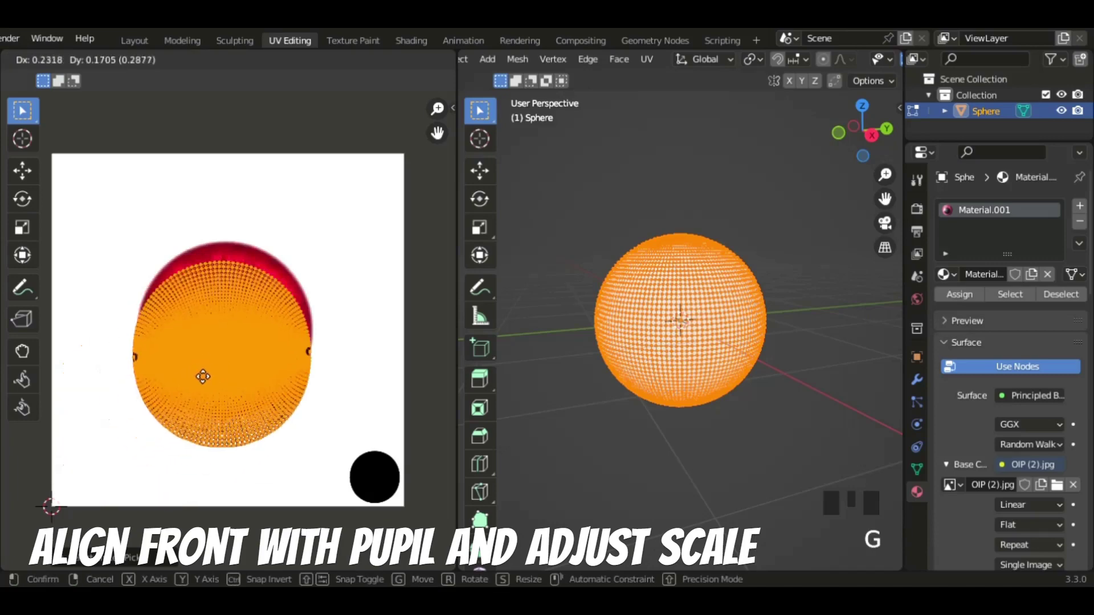
{"action": "left_click", "coordinate": [194, 362]}
{"action": "middle_click_drag", "start_coordinate": [618, 344], "coordinate": [513, 313]}
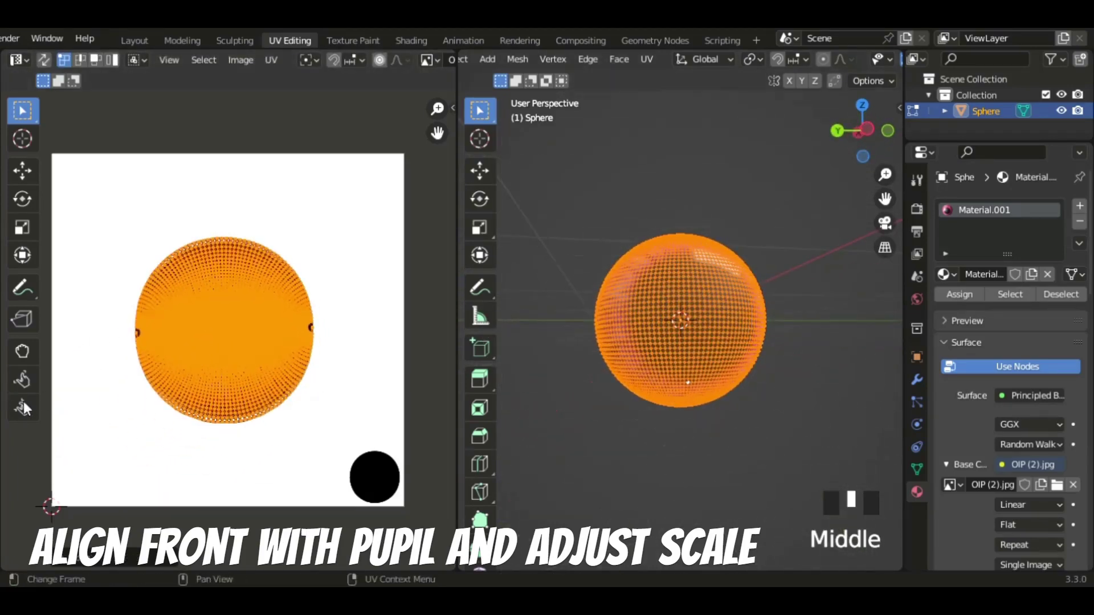
{"action": "key", "text": "s"}
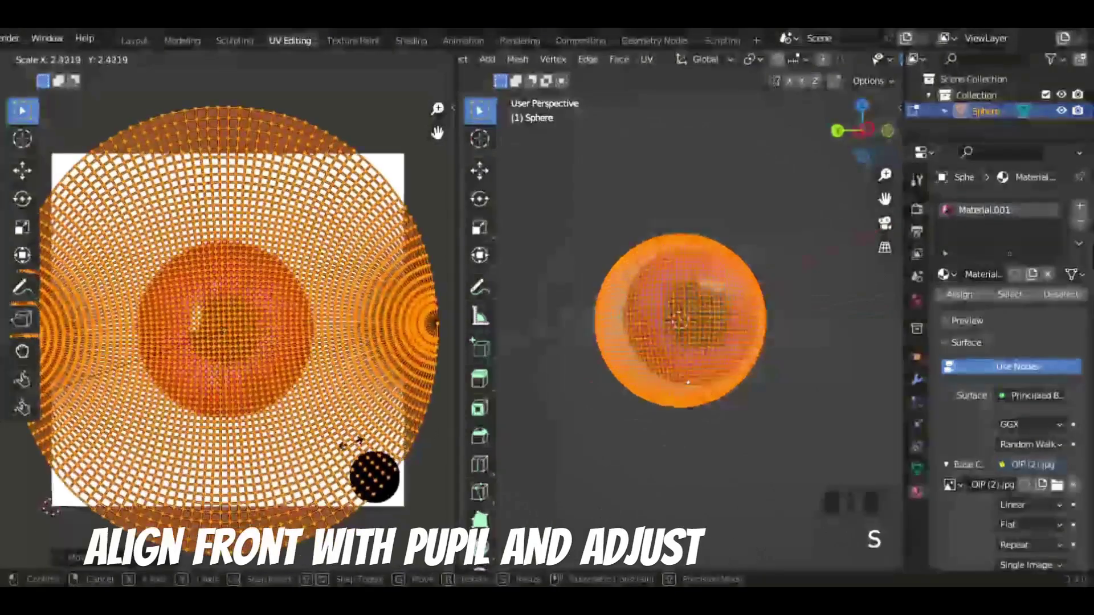
{"action": "left_click", "coordinate": [351, 444]}
{"action": "middle_click_drag", "start_coordinate": [547, 416], "coordinate": [644, 399]}
{"action": "scroll", "coordinate": [781, 422], "scroll_direction": "up", "scroll_amount": 2}
Check the iris texture in Object Mode, then return to Edit Mode
{"action": "key", "text": "Tab"}
{"action": "scroll", "coordinate": [593, 382], "scroll_direction": "up", "scroll_amount": 1}
{"action": "key", "text": "Tab"}
{"action": "scroll", "coordinate": [234, 504], "scroll_direction": "down", "scroll_amount": 2}
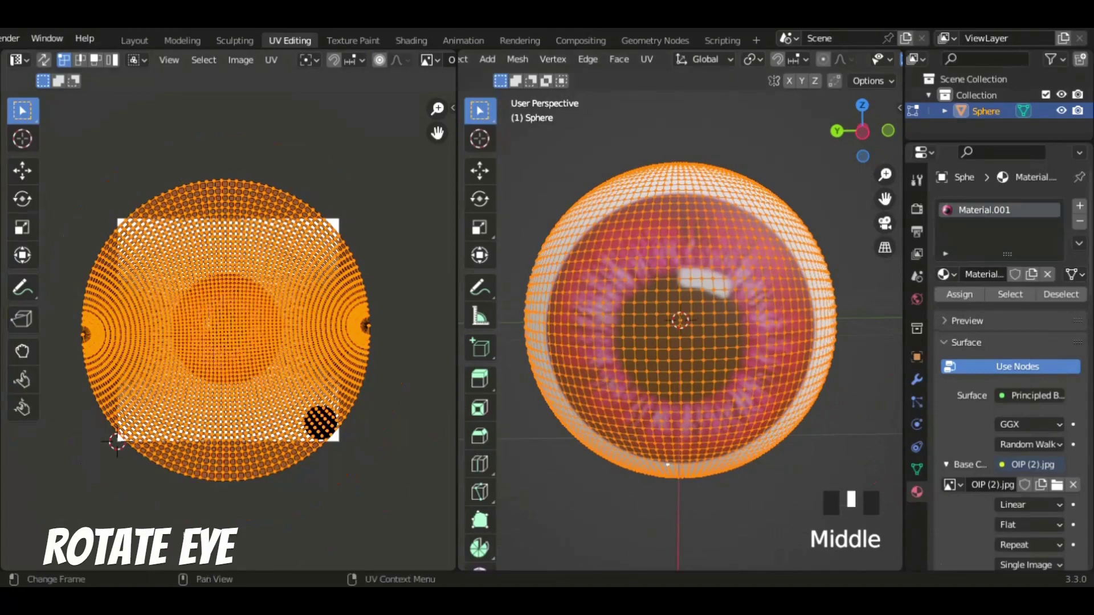
Rotate the front UV island upright, scale it up slightly, then return to Object Mode
{"action": "key", "text": "r"}
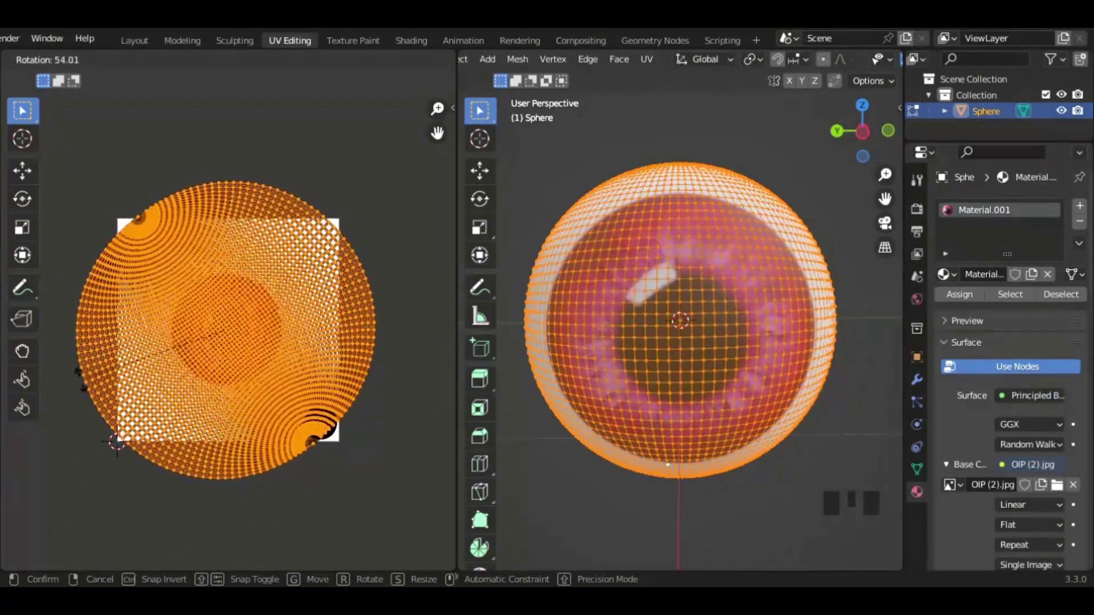
{"action": "left_click", "coordinate": [87, 399]}
{"action": "middle_click_drag", "start_coordinate": [655, 433], "coordinate": [4, 439]}
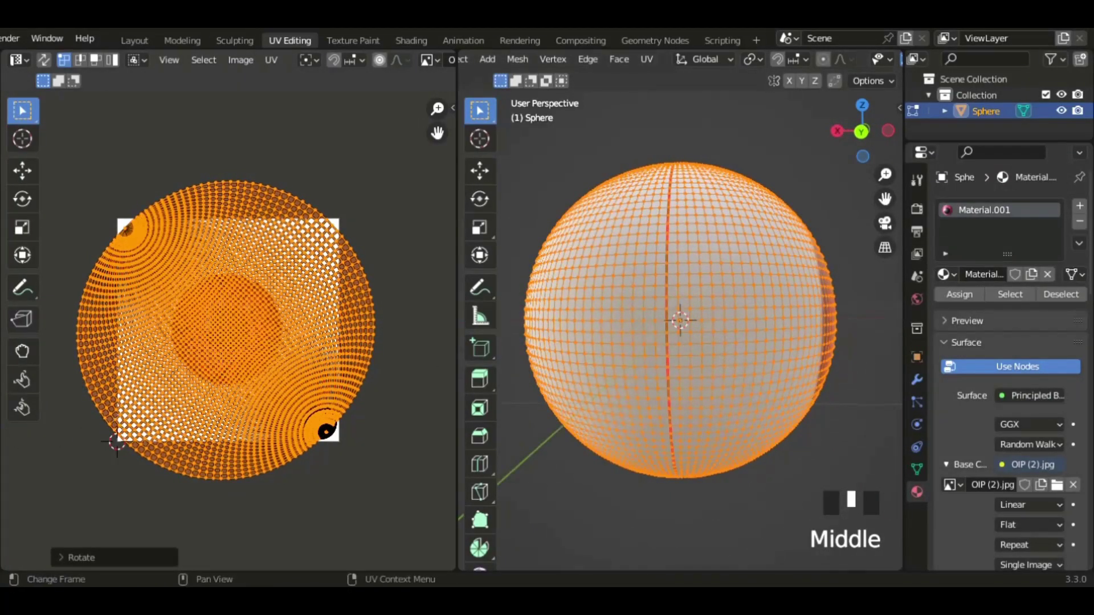
{"action": "key", "text": "s"}
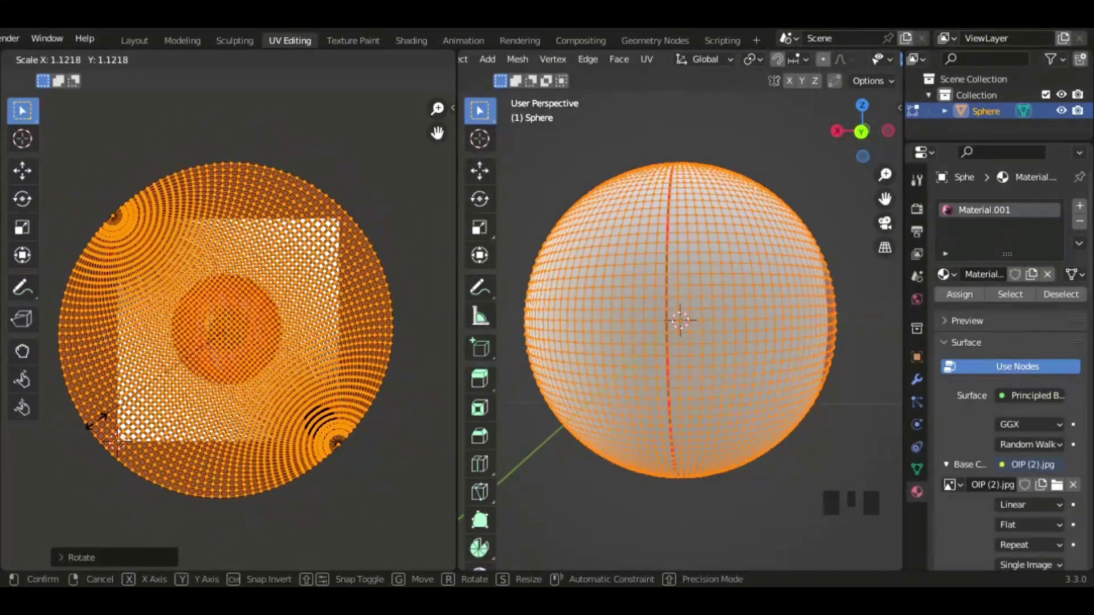
{"action": "left_click", "coordinate": [97, 422]}
{"action": "middle_click_drag", "start_coordinate": [570, 547], "coordinate": [666, 267]}
{"action": "key", "text": "Tab"}
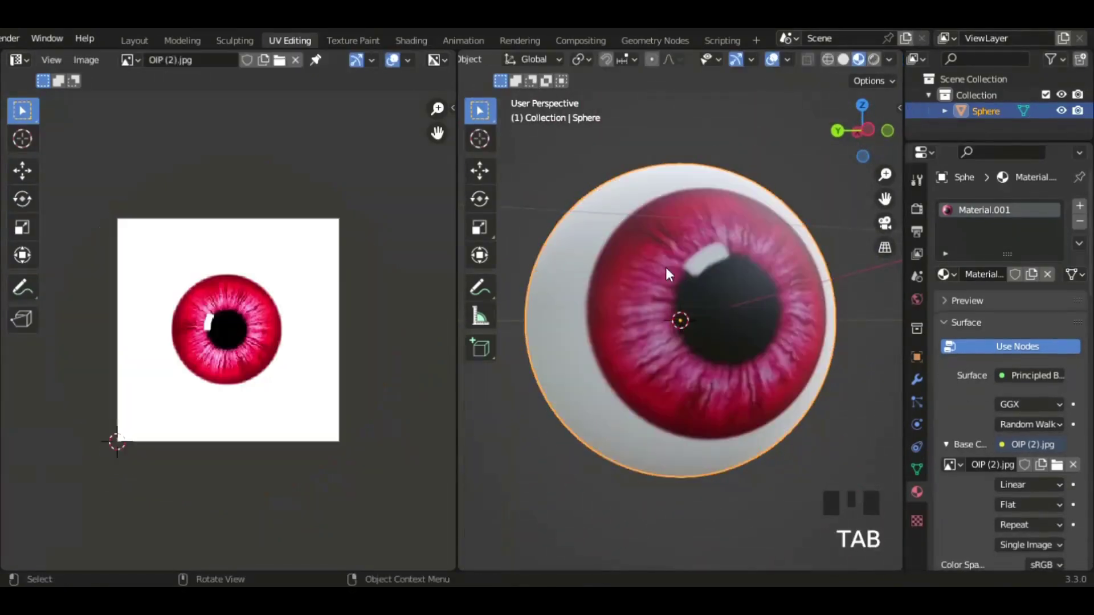
Switch to the Layout workspace with Material Preview shading
{"action": "left_click", "coordinate": [134, 40]}
{"action": "middle_click_drag", "start_coordinate": [798, 131], "coordinate": [822, 114]}
{"action": "left_click", "coordinate": [856, 58]}
{"action": "scroll", "coordinate": [764, 220], "scroll_direction": "down", "scroll_amount": 3}
Rotate the eyeball so its red iris faces straight ahead
{"action": "middle_click_drag", "start_coordinate": [765, 220], "coordinate": [108, 221]}
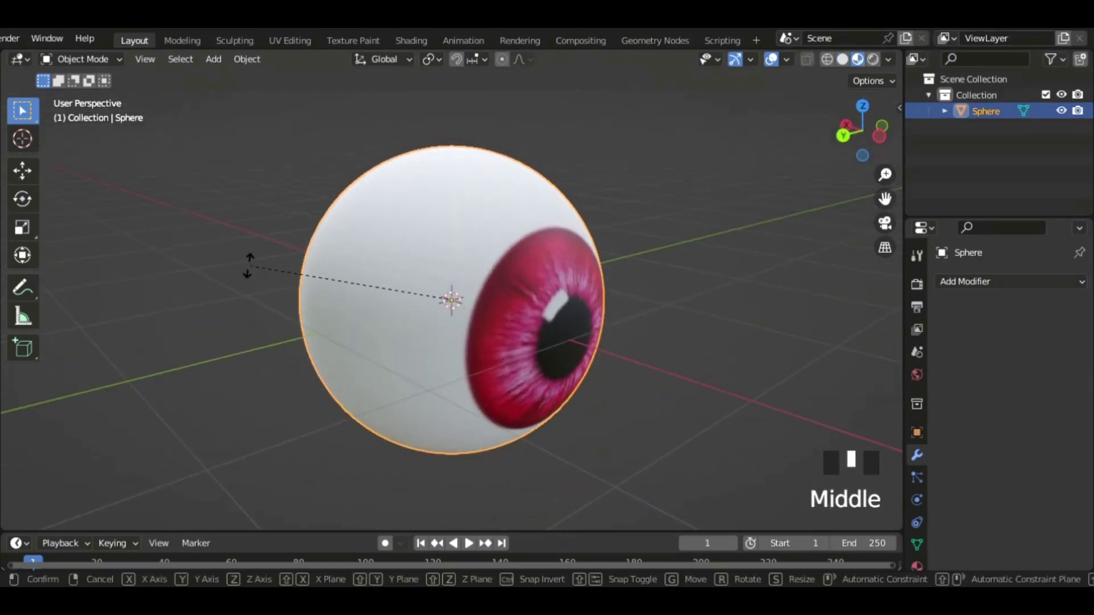
{"action": "key", "text": "r"}
{"action": "key", "text": "r"}
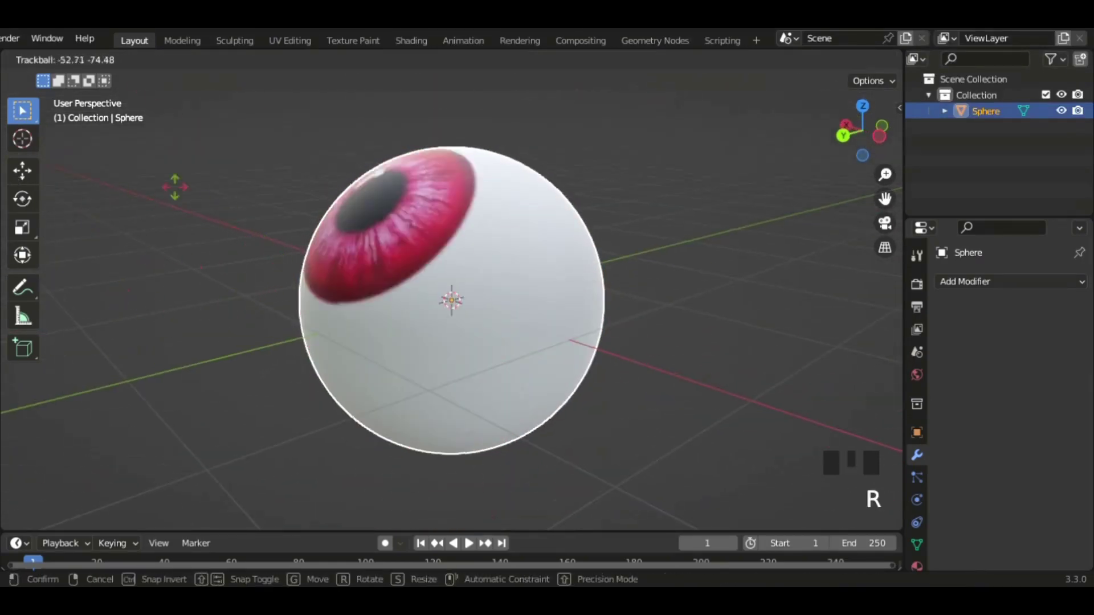
{"action": "right_click", "coordinate": [234, 313]}
{"action": "middle_click_drag", "start_coordinate": [234, 313], "coordinate": [572, 467]}
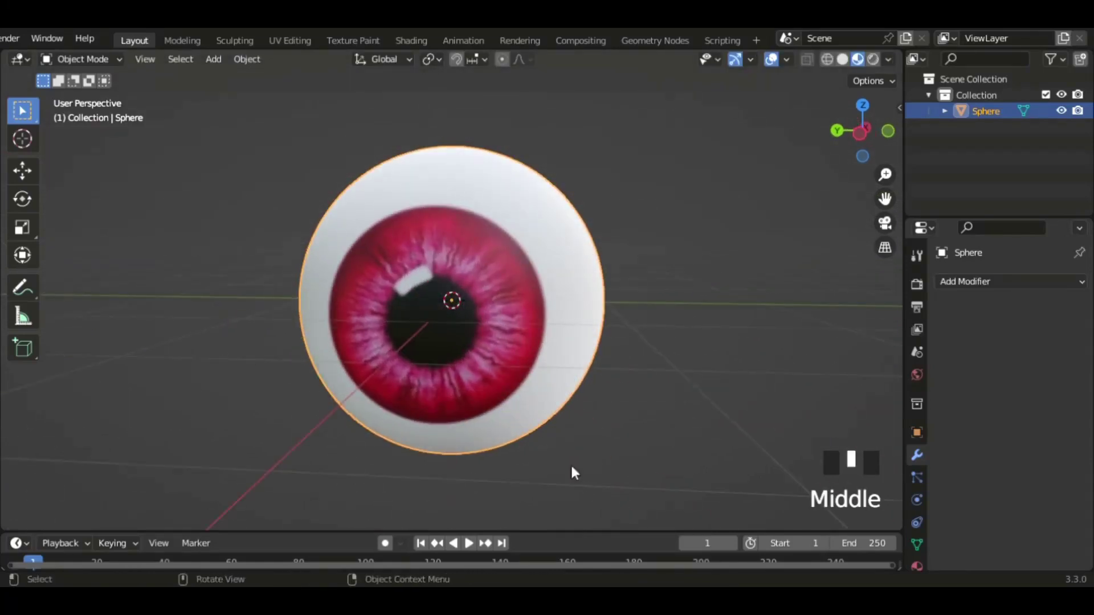
{"action": "left_click", "coordinate": [917, 565]}
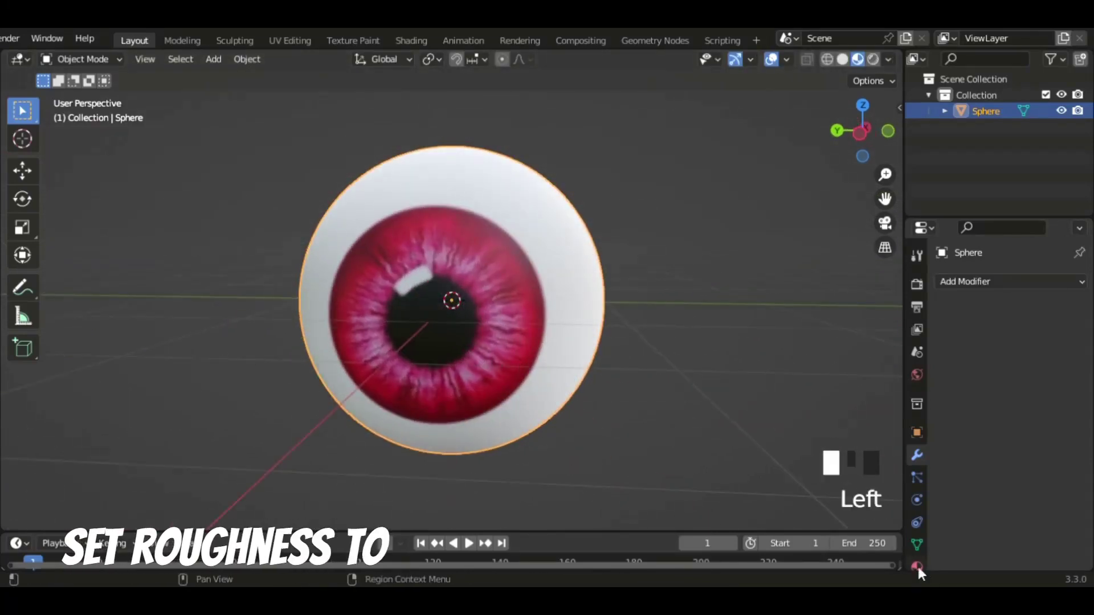
Set the Principled BSDF Roughness to 0 and Metallic to about 0.13
{"action": "scroll", "coordinate": [1010, 494], "scroll_direction": "down", "scroll_amount": 2}
{"action": "scroll", "coordinate": [1015, 495], "scroll_direction": "down", "scroll_amount": 12}
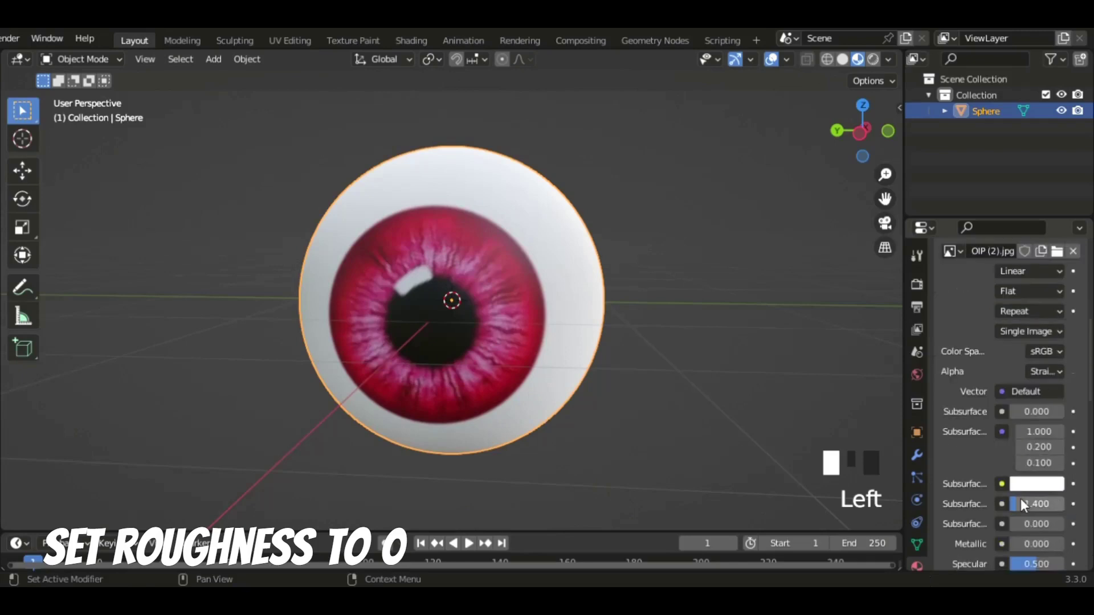
{"action": "left_click_drag", "start_coordinate": [1030, 510], "coordinate": [969, 510]}
{"action": "middle_click_drag", "start_coordinate": [325, 462], "coordinate": [370, 399]}
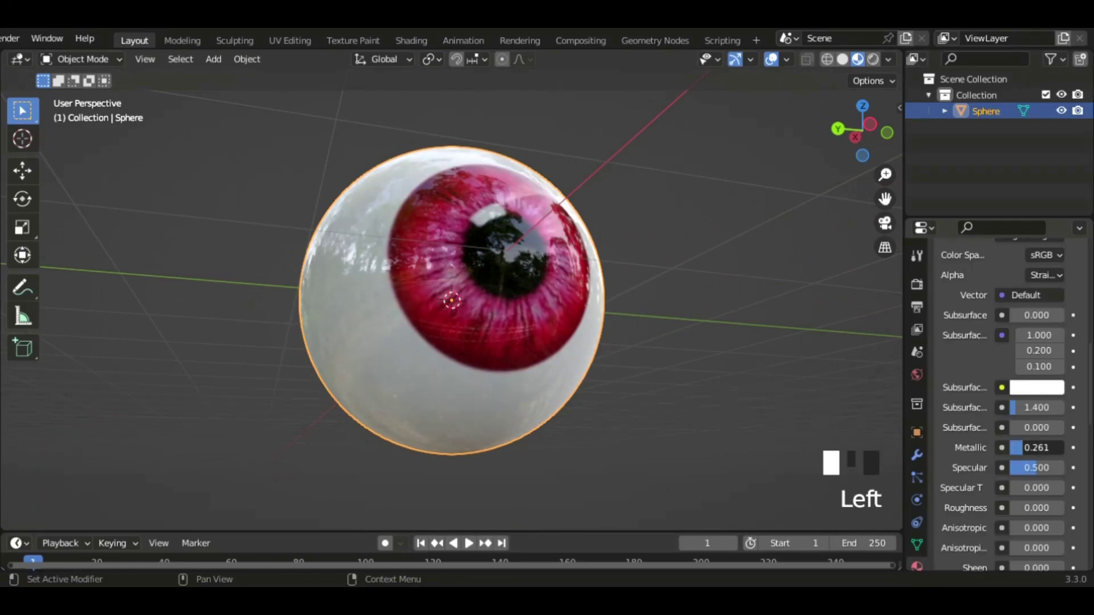
Rotate the eyeball so the eye turns to the left
{"action": "middle_click_drag", "start_coordinate": [570, 459], "coordinate": [555, 415]}
{"action": "scroll", "coordinate": [501, 422], "scroll_direction": "down", "scroll_amount": 8}
{"action": "key", "text": "r"}
{"action": "key", "text": "r"}
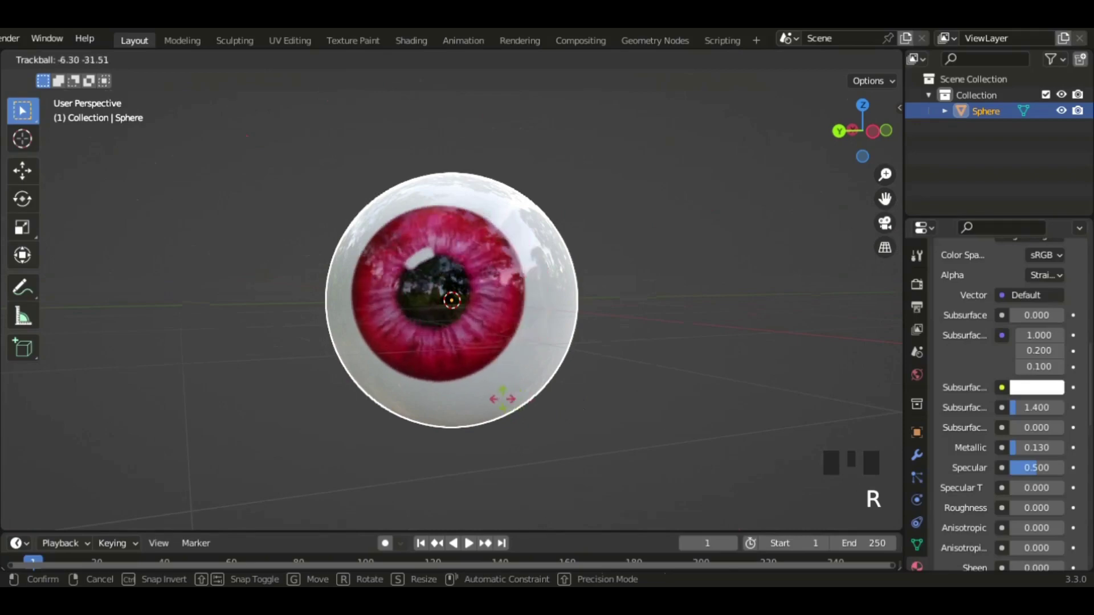
{"action": "left_click", "coordinate": [505, 399]}
{"action": "middle_click_drag", "start_coordinate": [505, 399], "coordinate": [541, 384]}
{"action": "scroll", "coordinate": [463, 372], "scroll_direction": "up", "scroll_amount": 2}
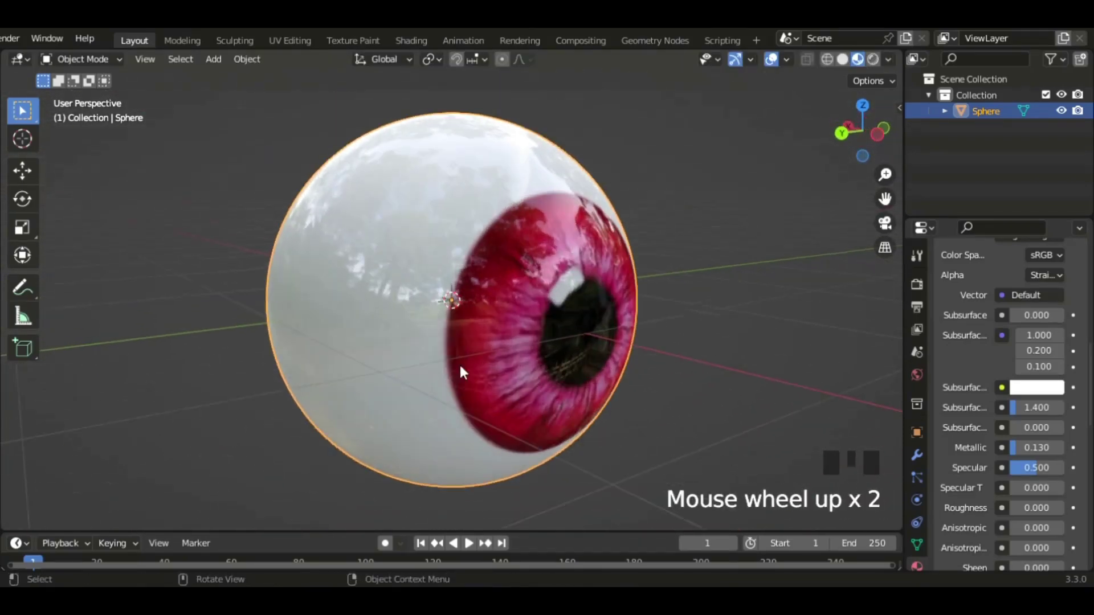
Switch the viewport shading to Rendered to preview the glossy eyeball
{"action": "left_click", "coordinate": [874, 59]}
{"action": "mouse_move", "coordinate": [601, 310]}
{"action": "middle_mouse_down"}
{"action": "mouse_move", "coordinate": [546, 314]}
{"action": "mouse_move", "coordinate": [523, 356]}
{"action": "mouse_move", "coordinate": [537, 333]}
{"action": "middle_mouse_up"}
{"action": "scroll", "coordinate": [575, 299], "scroll_direction": "down", "scroll_amount": 2}
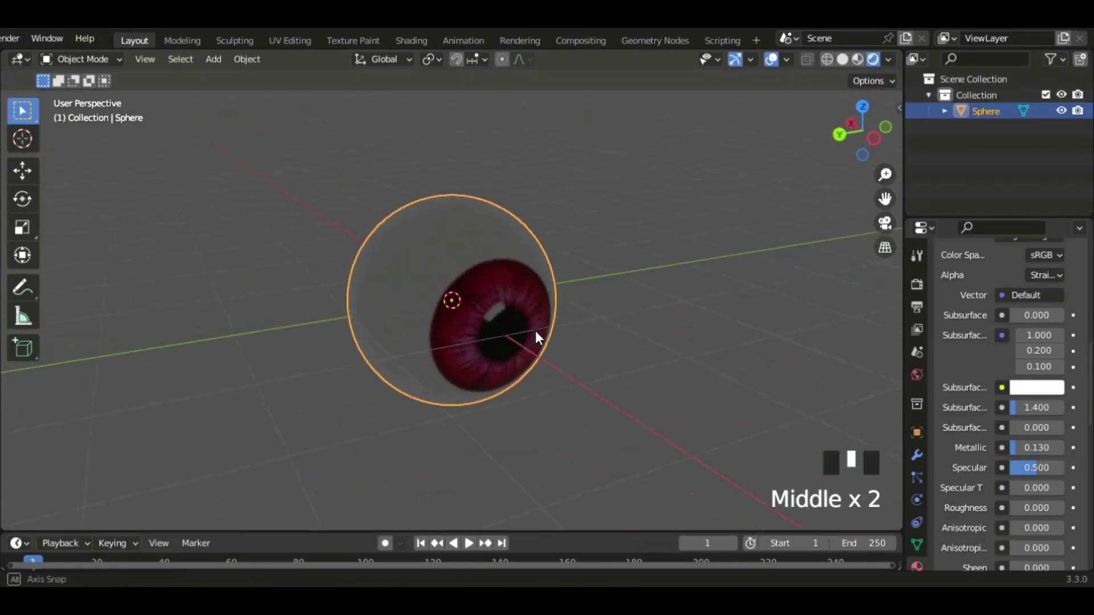
{"action": "key", "text": "shift+a"}
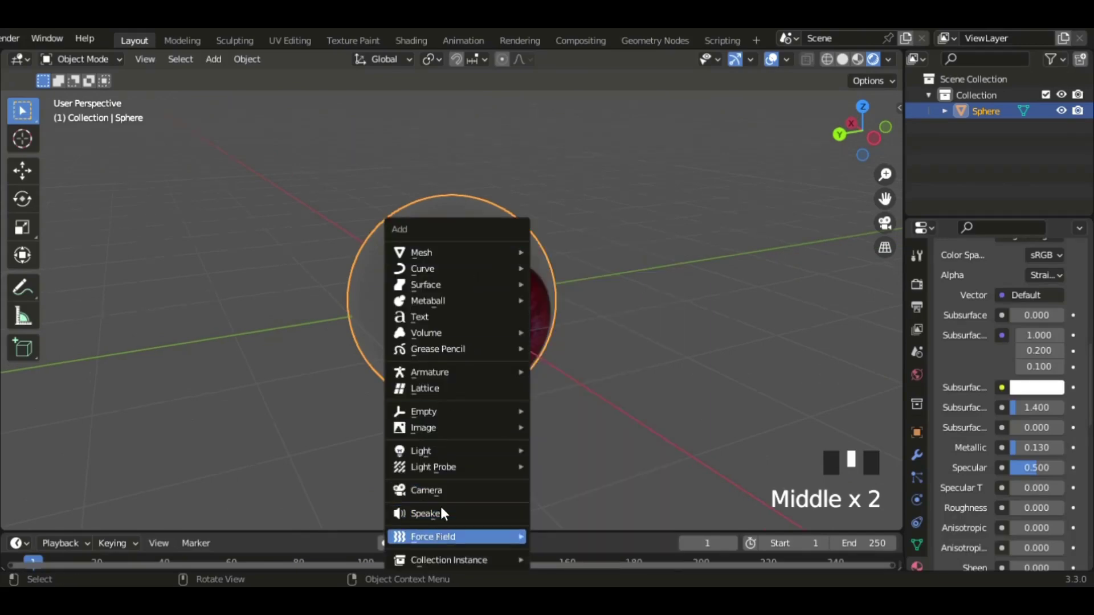
Add an area light, scale it up and move it straight up above the eyeball
{"action": "mouse_move", "coordinate": [446, 450]}
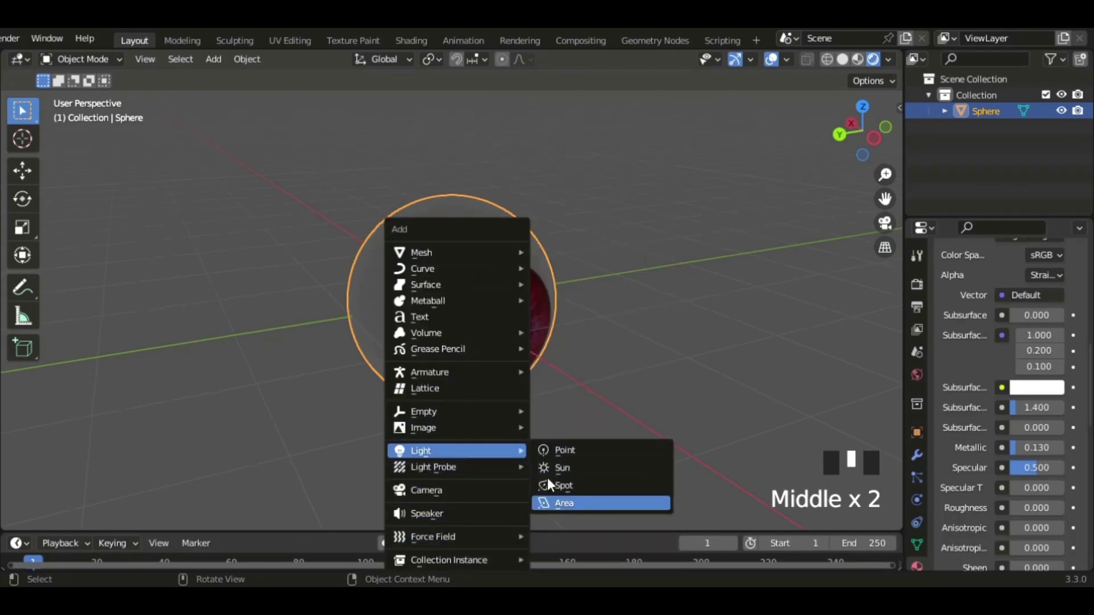
{"action": "left_click", "coordinate": [570, 503]}
{"action": "key", "text": "s"}
{"action": "left_click", "coordinate": [51, 504]}
{"action": "key", "text": "g"}
{"action": "key", "text": "z"}
{"action": "left_click", "coordinate": [63, 379]}
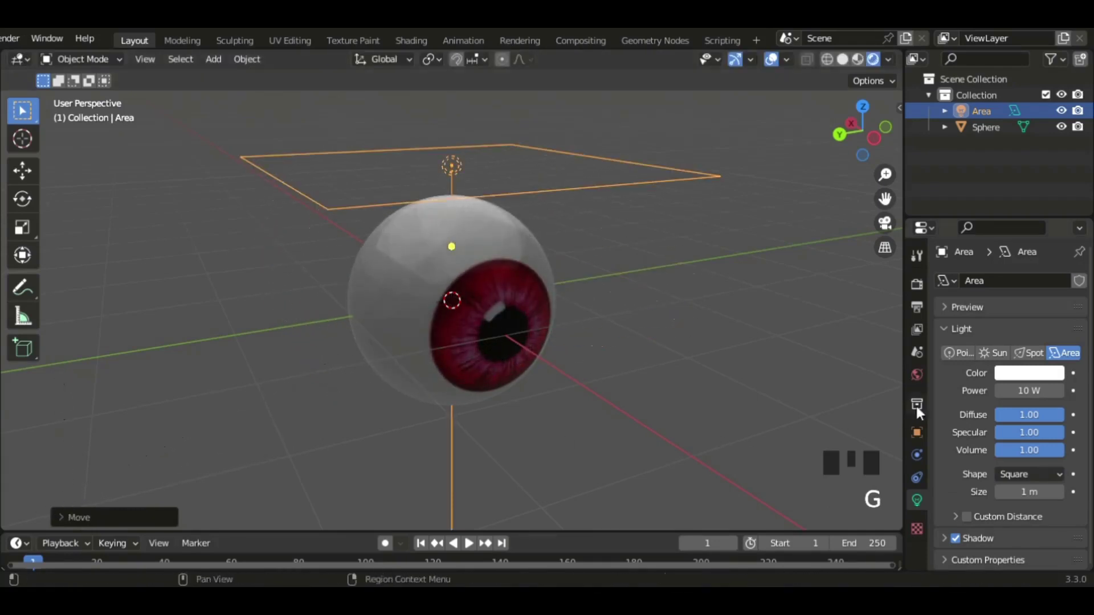
Raise the area light's power to 233.1 W and switch to a flat side view
{"action": "left_click_drag", "start_coordinate": [1047, 393], "coordinate": [1013, 389]}
{"action": "middle_click_drag", "start_coordinate": [399, 357], "coordinate": [362, 302]}
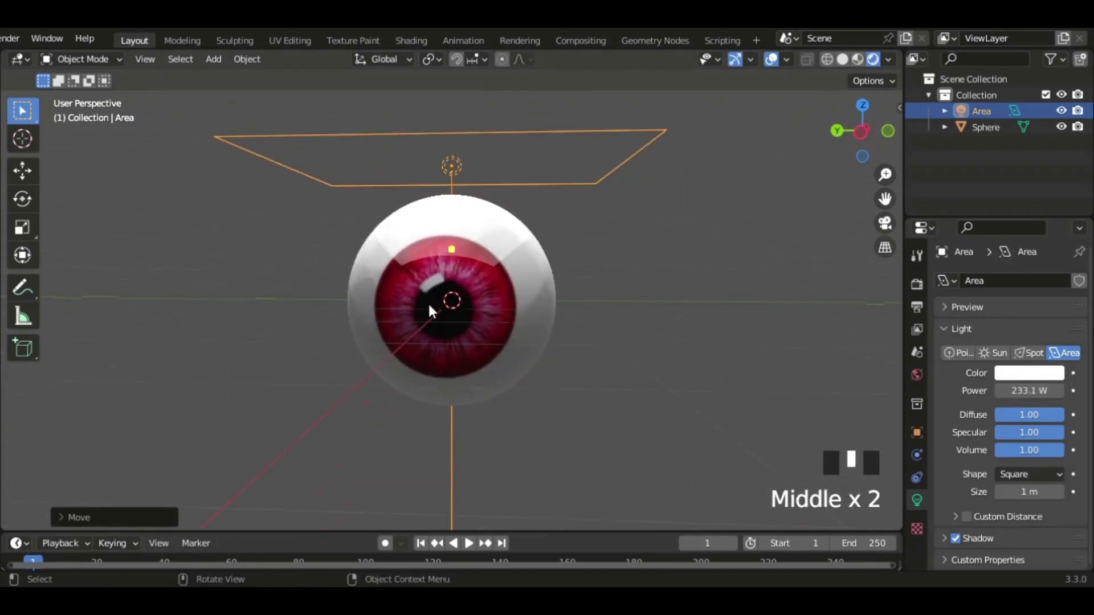
{"action": "left_click", "coordinate": [860, 134]}
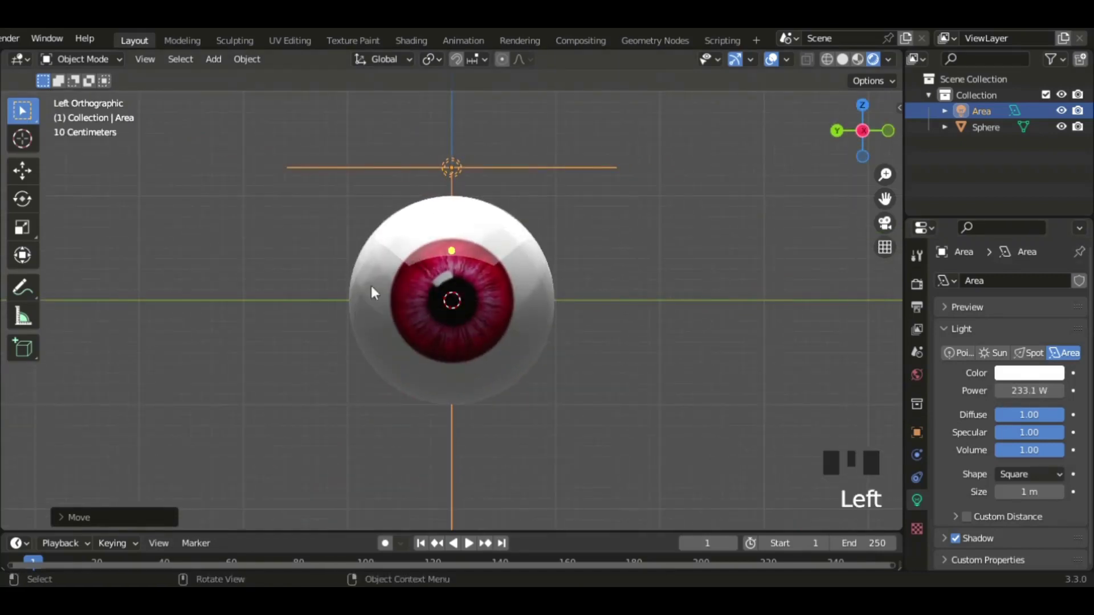
{"action": "key", "text": "shift+a"}
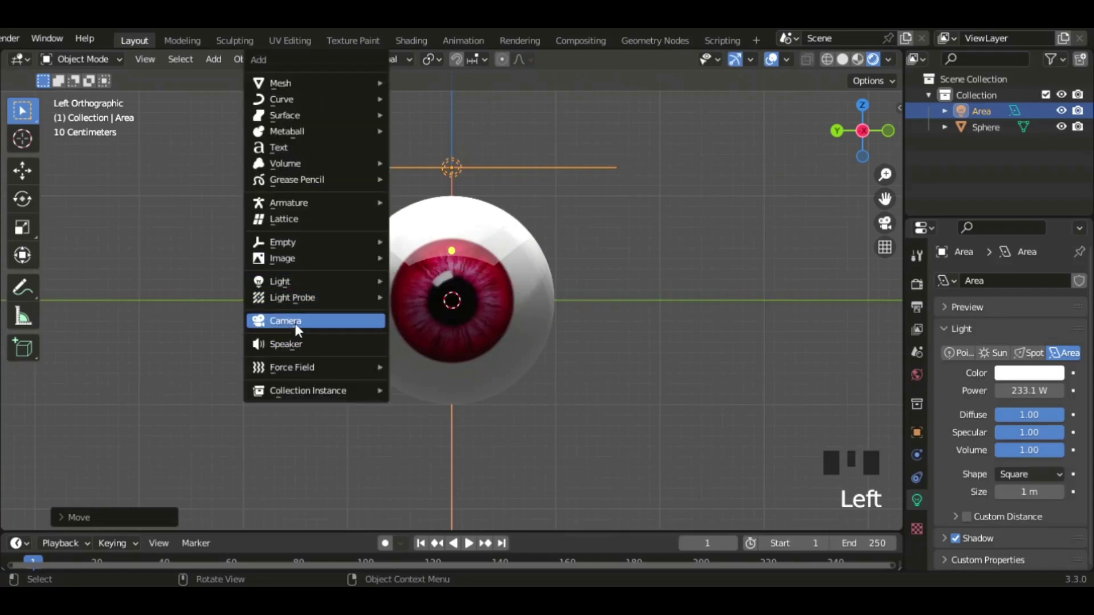
Add a camera aligned to the current view and set the world colour to pure black
{"action": "left_click", "coordinate": [312, 323]}
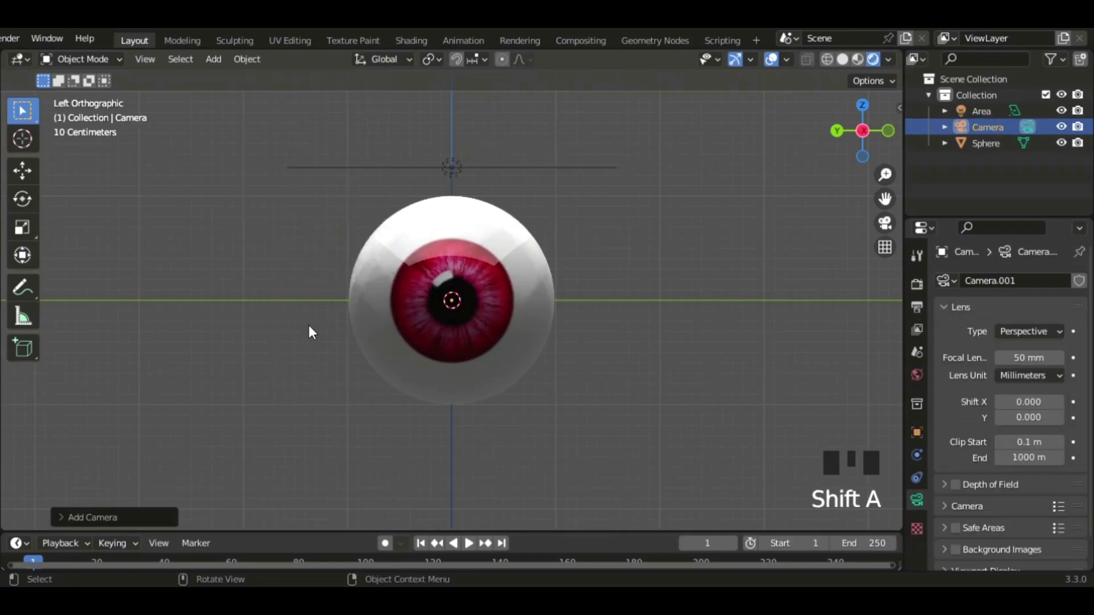
{"action": "key", "text": "ctrl+alt+KP_0"}
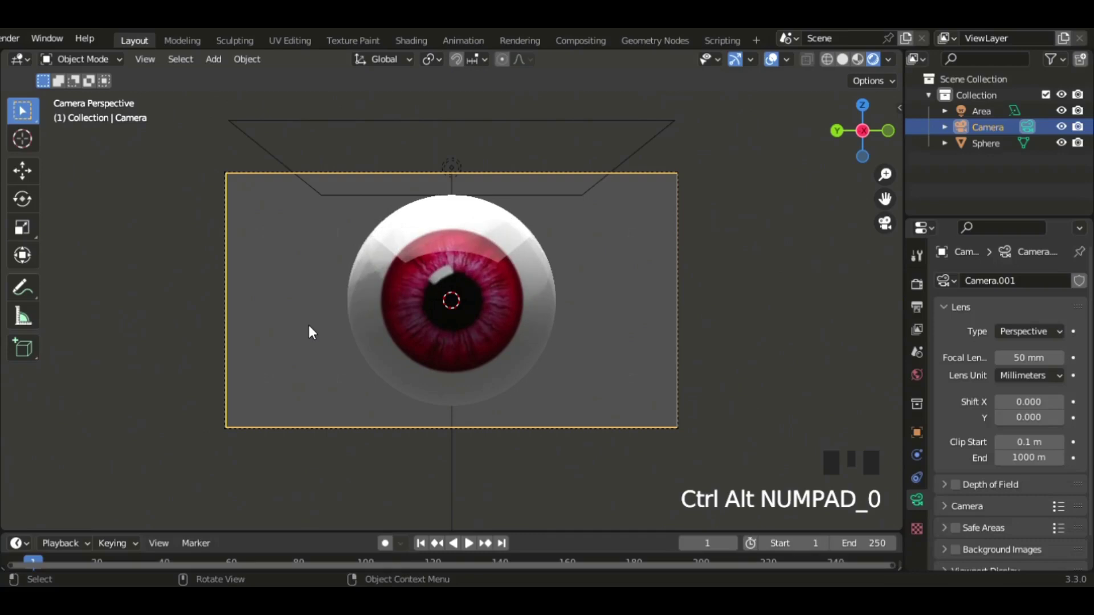
{"action": "left_click", "coordinate": [916, 372]}
{"action": "left_click", "coordinate": [1031, 390]}
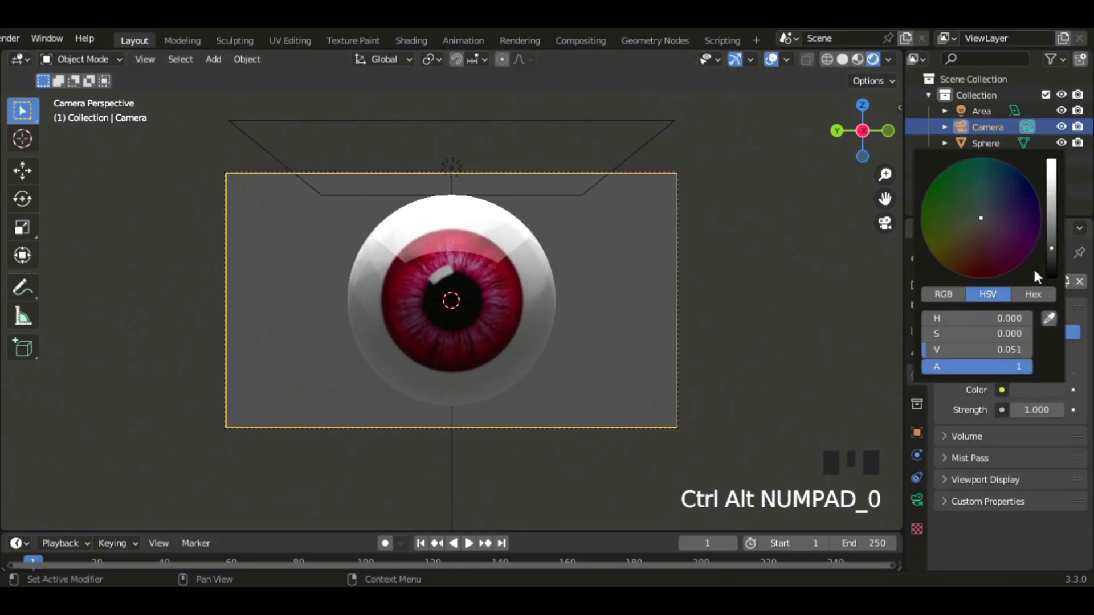
{"action": "left_click_drag", "start_coordinate": [1052, 261], "coordinate": [1052, 279]}
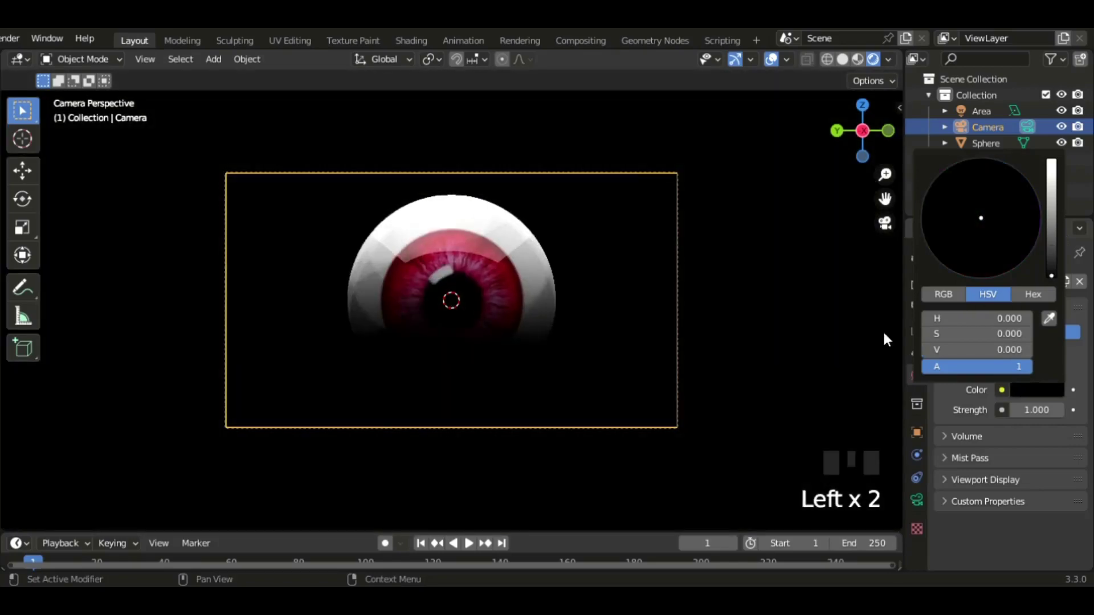
Zoom and orbit out of the camera view round to the side of the eye
{"action": "scroll", "coordinate": [623, 379], "scroll_direction": "down", "scroll_amount": 2}
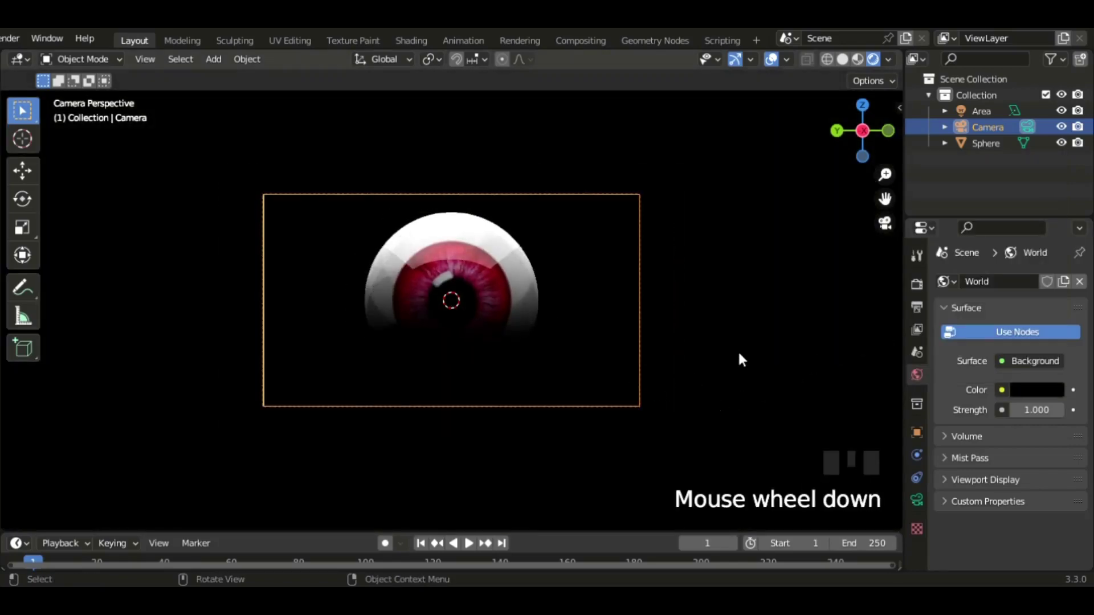
{"action": "middle_click_drag", "start_coordinate": [737, 350], "coordinate": [749, 367]}
{"action": "scroll", "coordinate": [567, 333], "scroll_direction": "down", "scroll_amount": 2}
{"action": "middle_click_drag", "start_coordinate": [571, 342], "coordinate": [695, 356]}
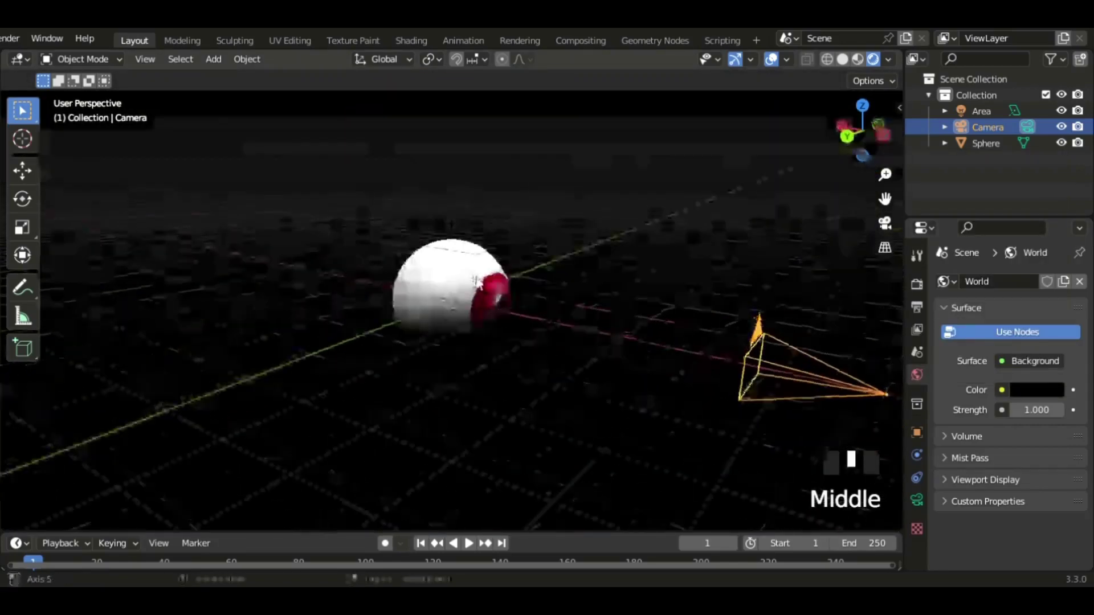
Select the area light and duplicate it in place
{"action": "left_click", "coordinate": [538, 222]}
{"action": "middle_click_drag", "start_coordinate": [536, 223], "coordinate": [564, 250]}
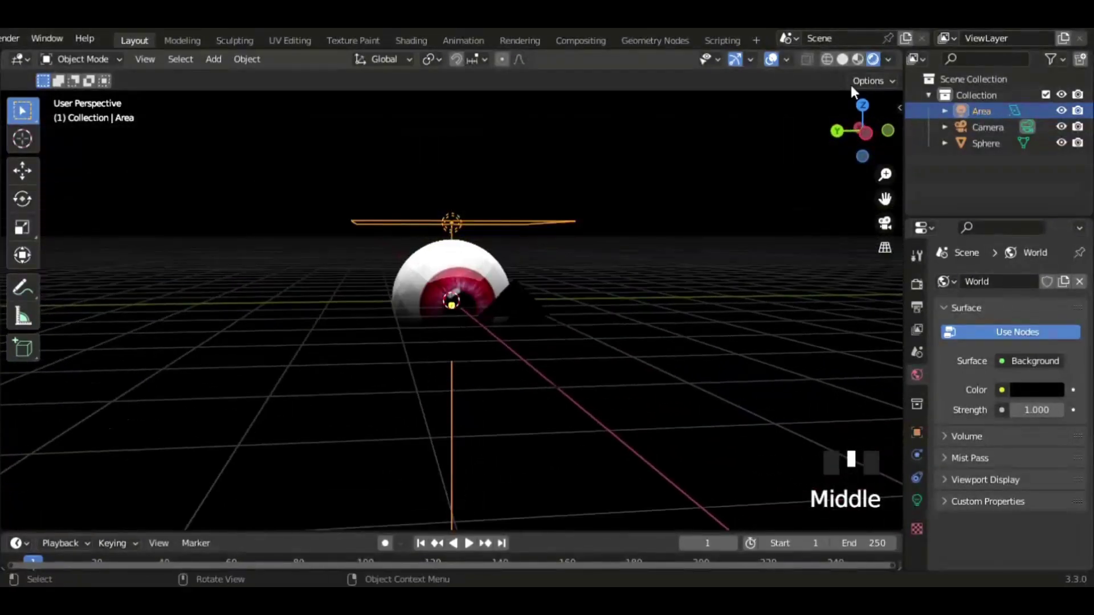
{"action": "scroll", "coordinate": [506, 330], "scroll_direction": "up", "scroll_amount": 2}
{"action": "key", "text": "shift+d"}
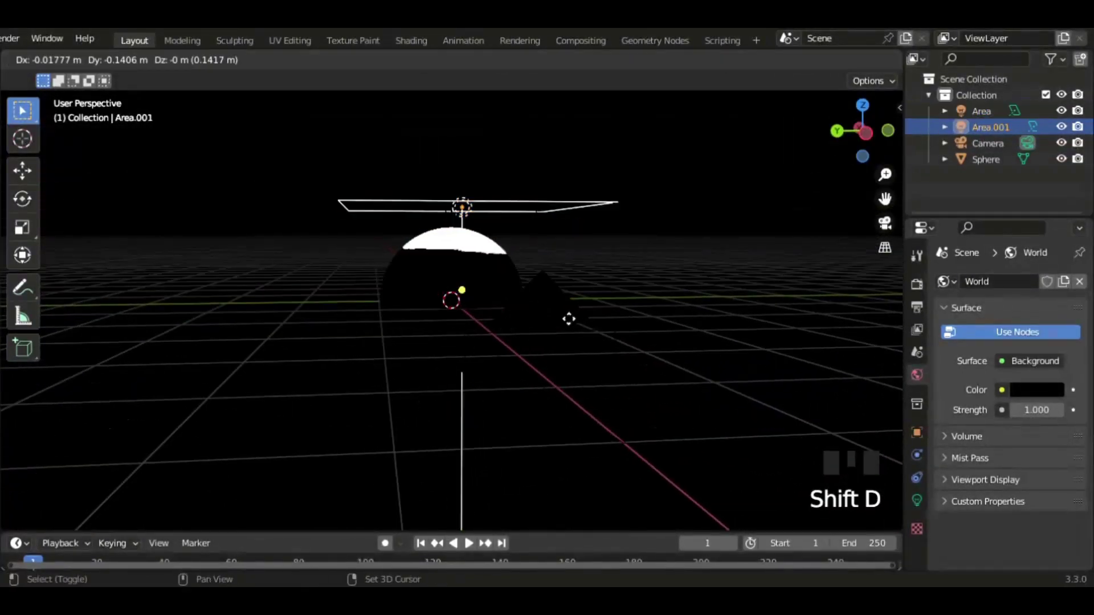
{"action": "right_click", "coordinate": [550, 313]}
Rotate the copied light 180° on Y and lower it beneath the eyeball
{"action": "key", "text": "r"}
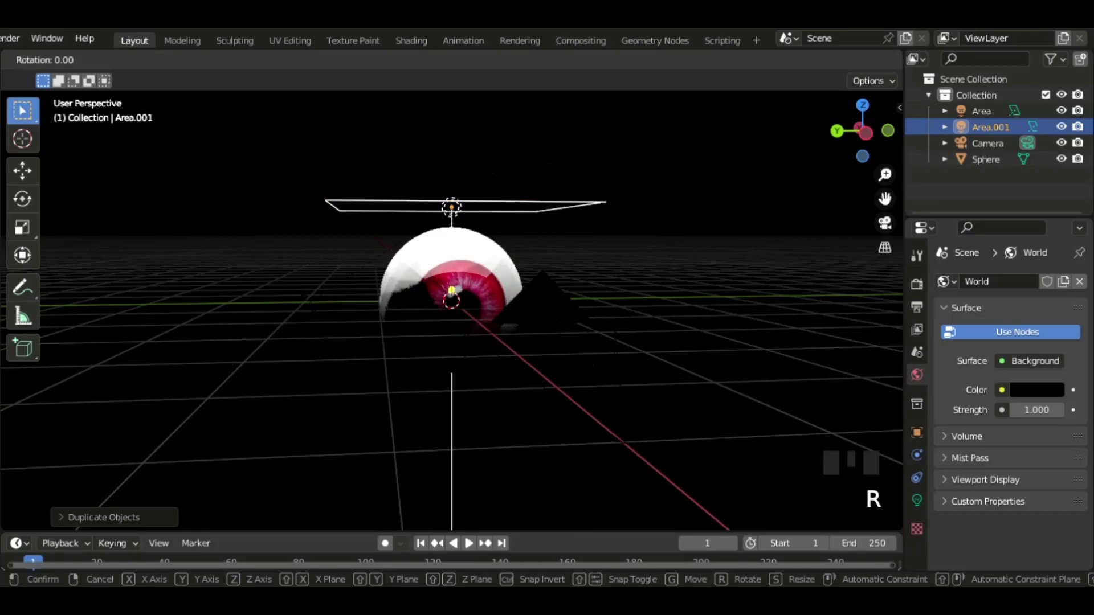
{"action": "type", "text": "y180"}
{"action": "key", "text": "Return"}
{"action": "key", "text": "g"}
{"action": "key", "text": "z"}
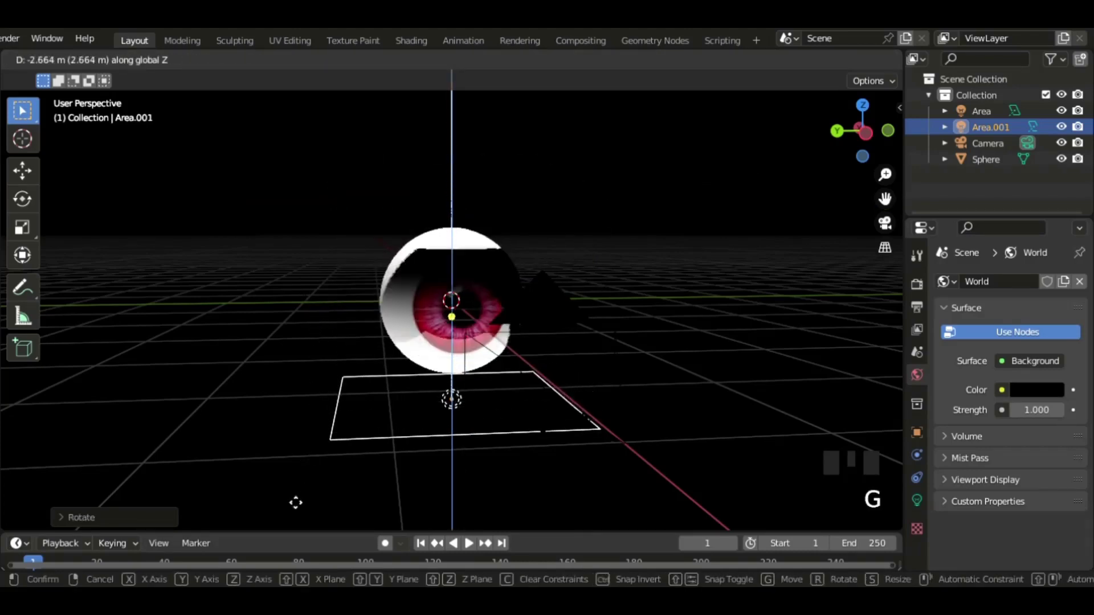
{"action": "left_click", "coordinate": [300, 498]}
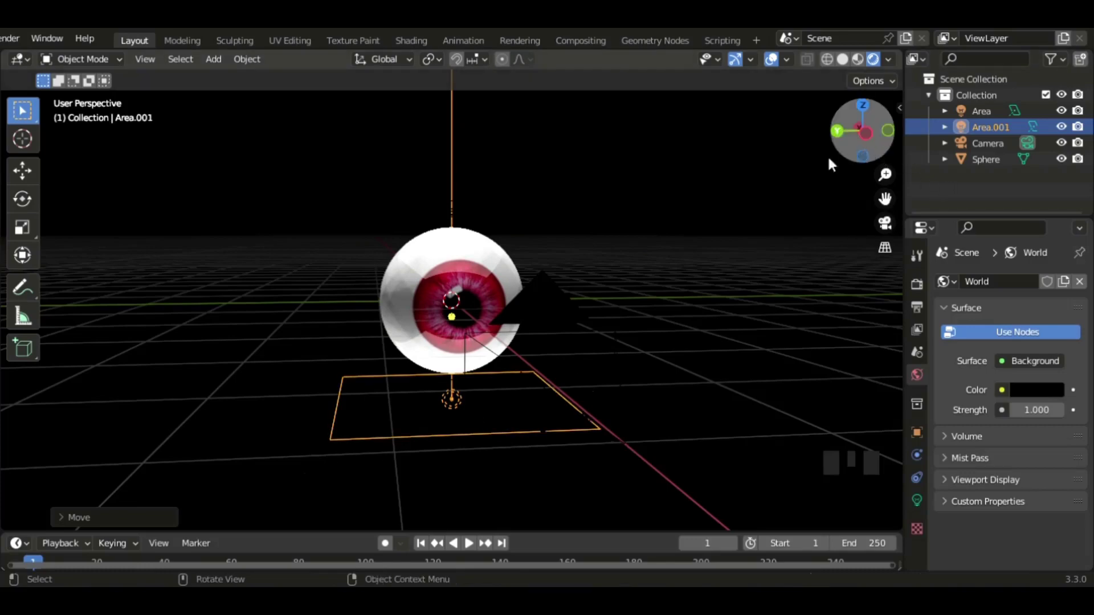
Look through the camera with the second light deselected and overlays hidden
{"action": "left_click", "coordinate": [883, 223]}
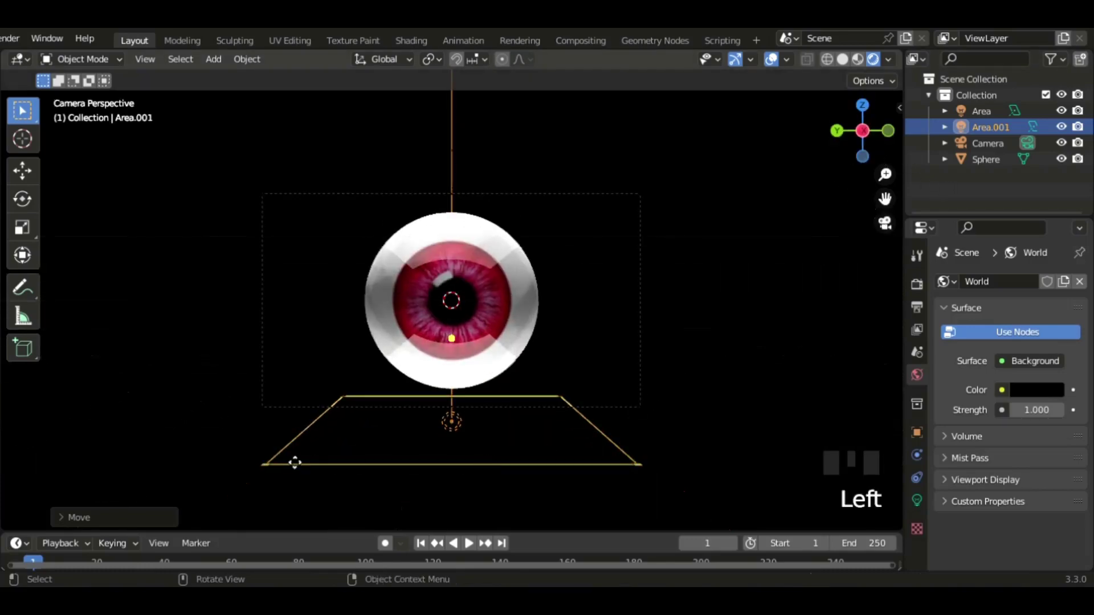
{"action": "left_click", "coordinate": [222, 434]}
{"action": "left_click", "coordinate": [770, 59]}
{"action": "scroll", "coordinate": [481, 395], "scroll_direction": "up", "scroll_amount": 5}
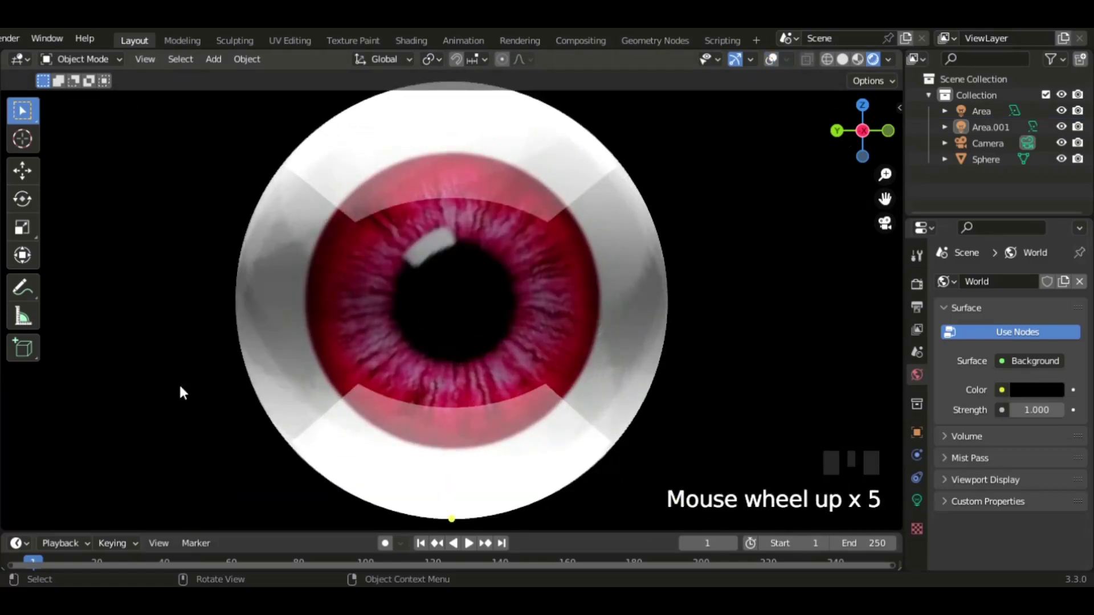
Select the eyeball and turn the viewport overlays back on
{"action": "scroll", "coordinate": [151, 383], "scroll_direction": "down", "scroll_amount": 1}
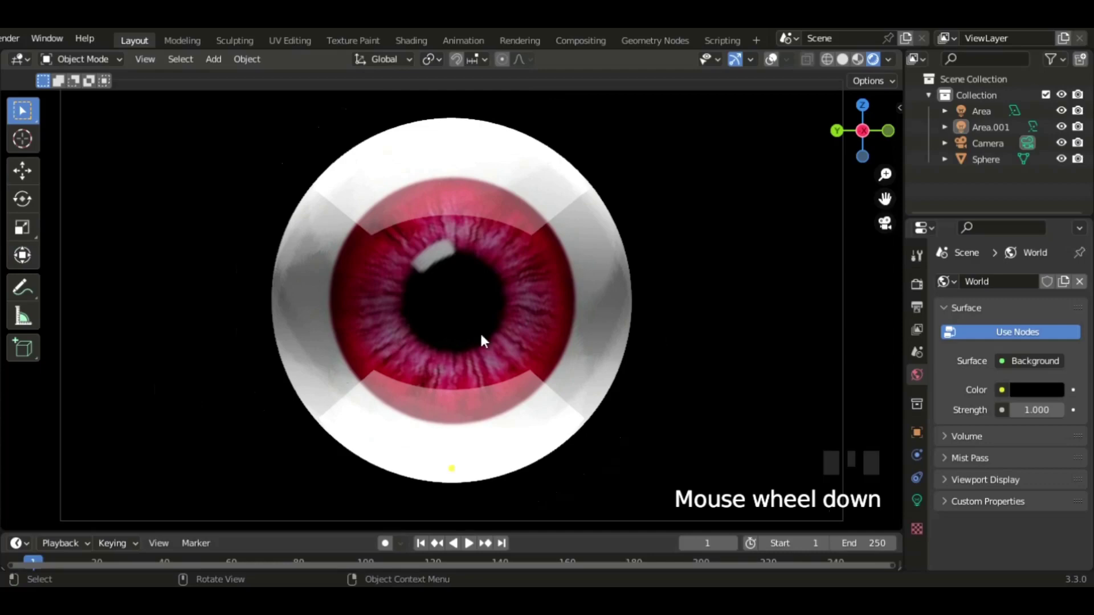
{"action": "left_click", "coordinate": [481, 341]}
{"action": "left_click", "coordinate": [771, 59]}
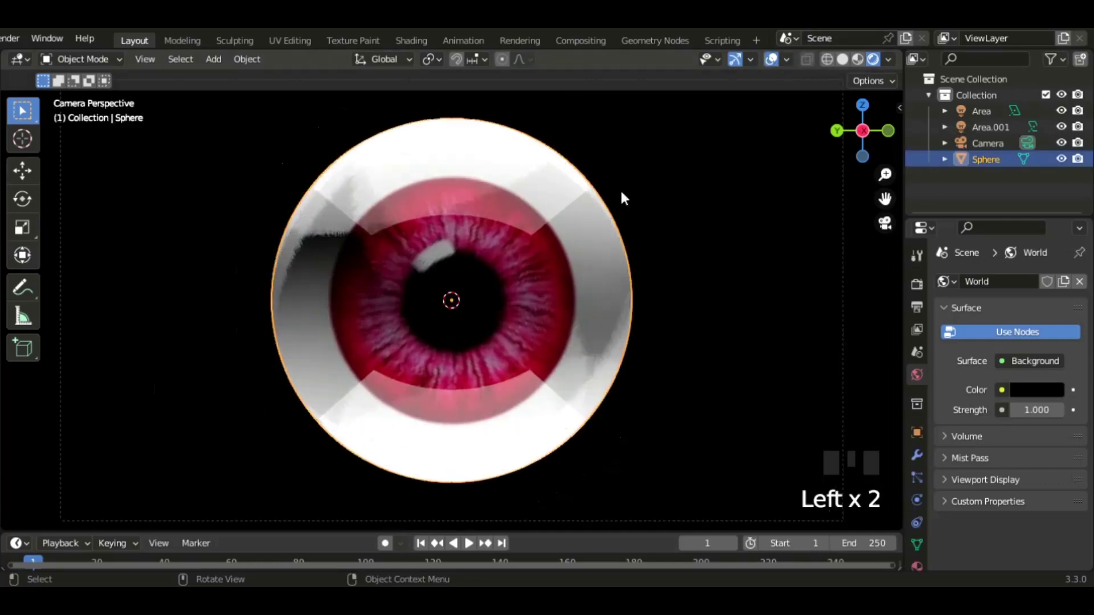
{"action": "left_click", "coordinate": [481, 318]}
{"action": "key", "text": "r"}
{"action": "key", "text": "r"}
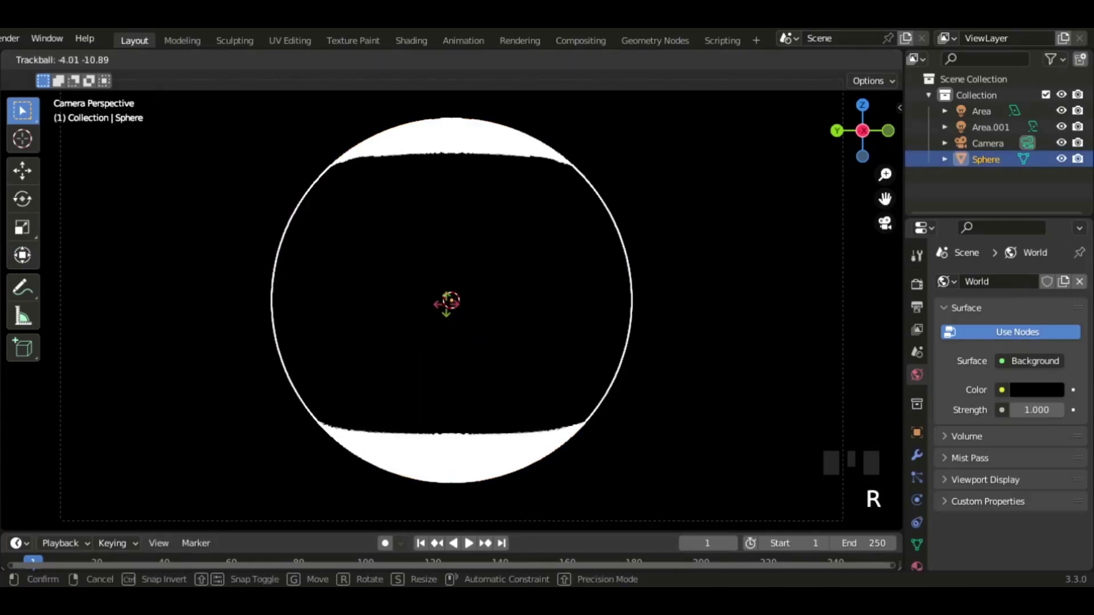
{"action": "right_click", "coordinate": [539, 331]}
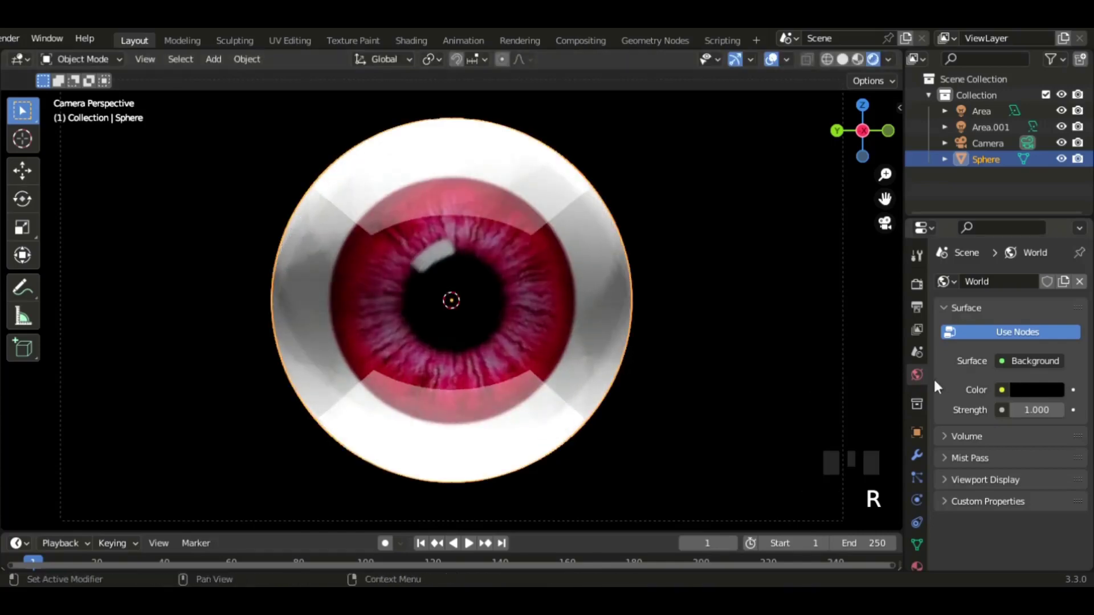
Set the render engine to Cycles and enable Viewport Denoise
{"action": "left_click", "coordinate": [917, 282]}
{"action": "left_click", "coordinate": [1035, 282]}
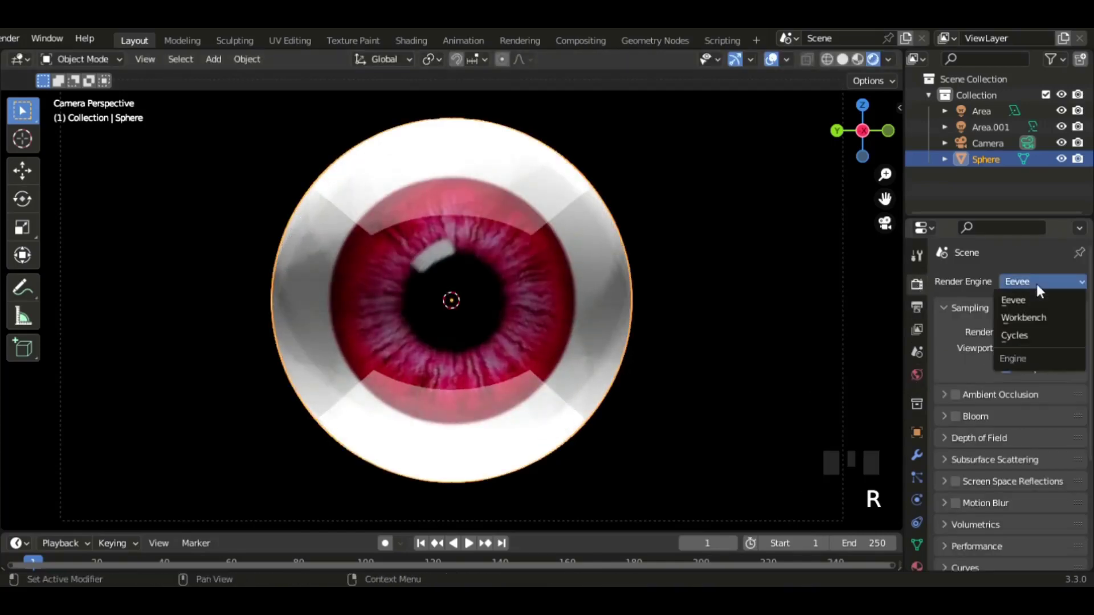
{"action": "left_click", "coordinate": [1023, 339]}
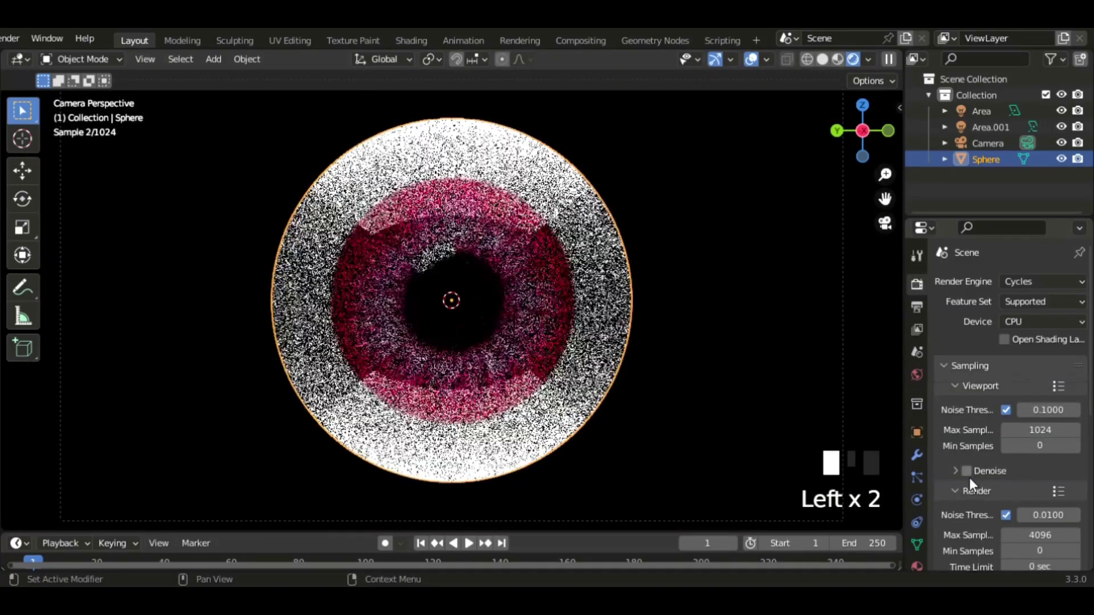
{"action": "left_click", "coordinate": [970, 474]}
{"action": "scroll", "coordinate": [659, 423], "scroll_direction": "down", "scroll_amount": 3}
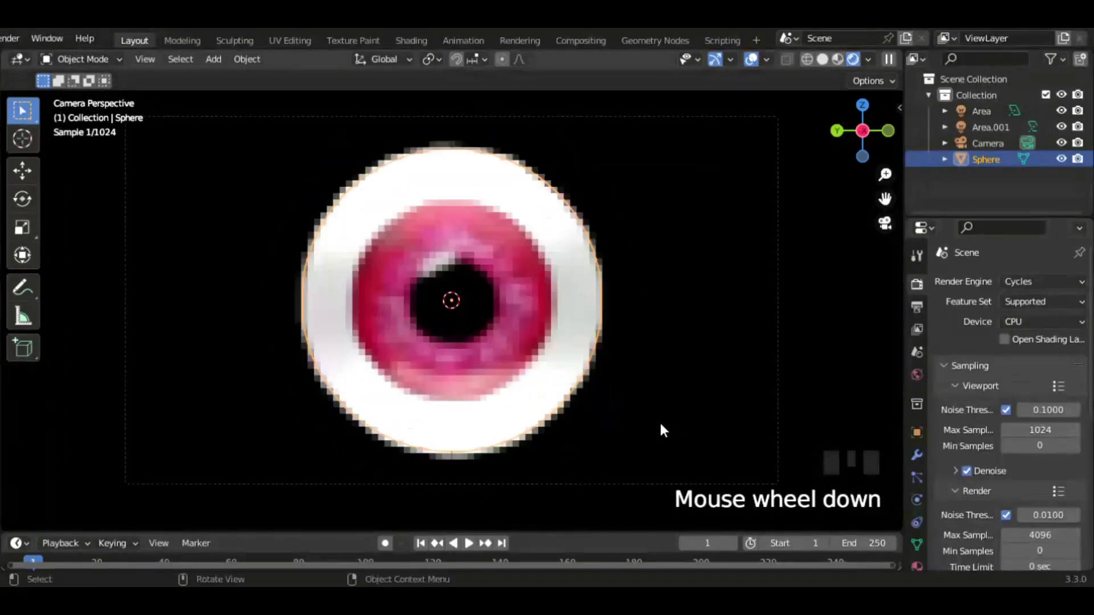